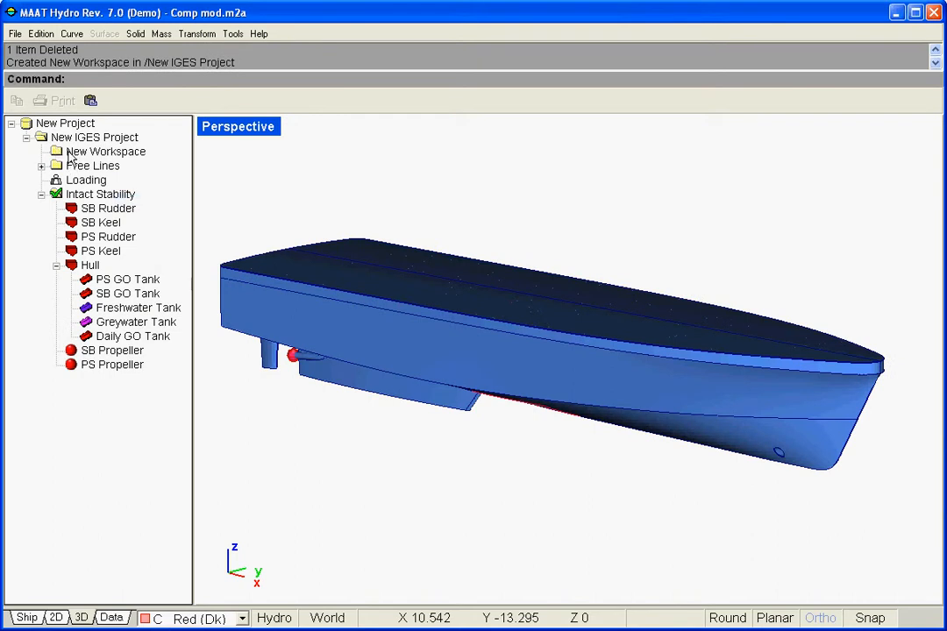
Step: Rename the new workspace folder under New IGES Project as Damage Stability
{"action": "left_click", "coordinate": [75, 152]}
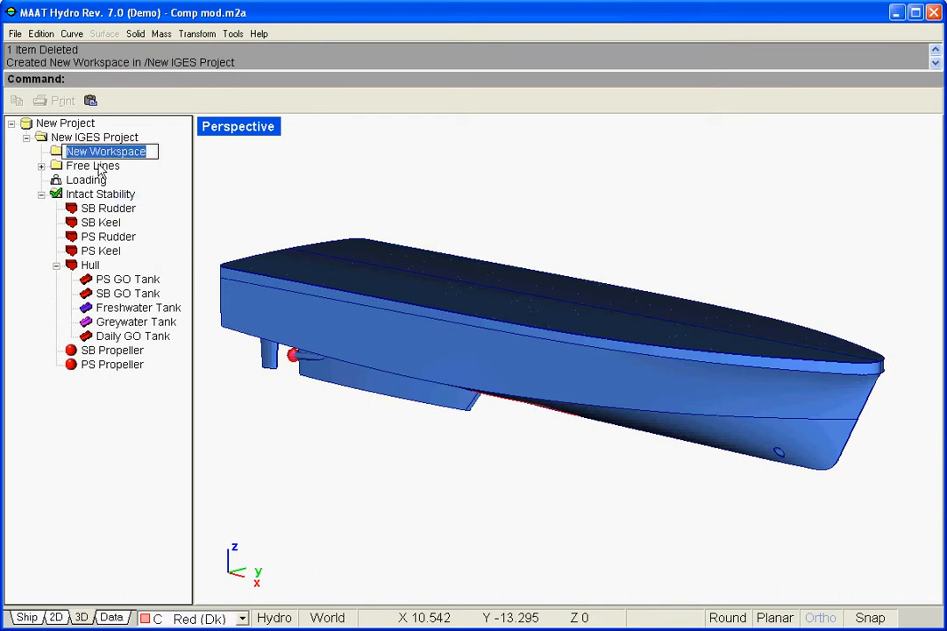
{"action": "type", "text": "Damage Stability"}
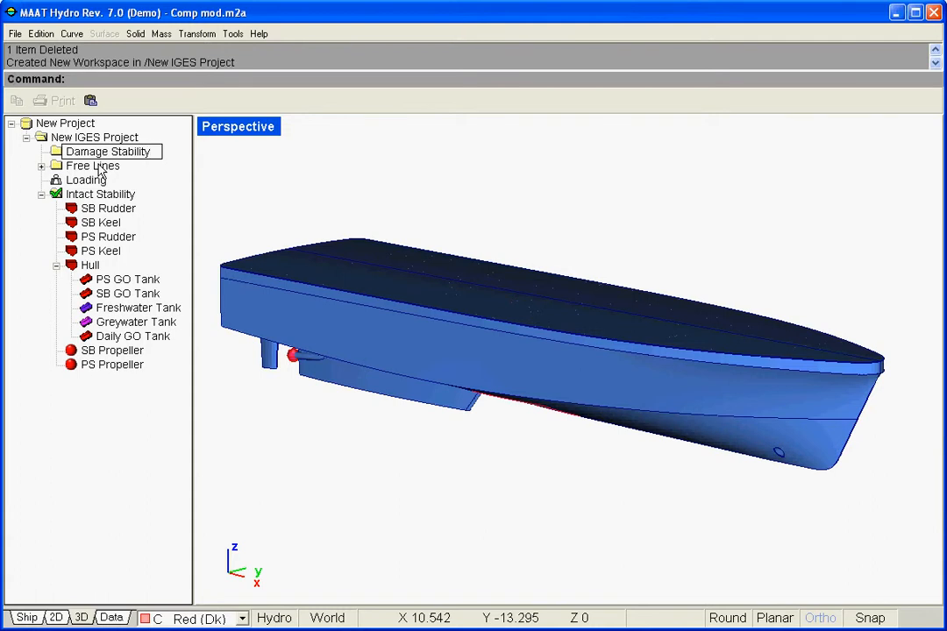
{"action": "key", "text": "Return"}
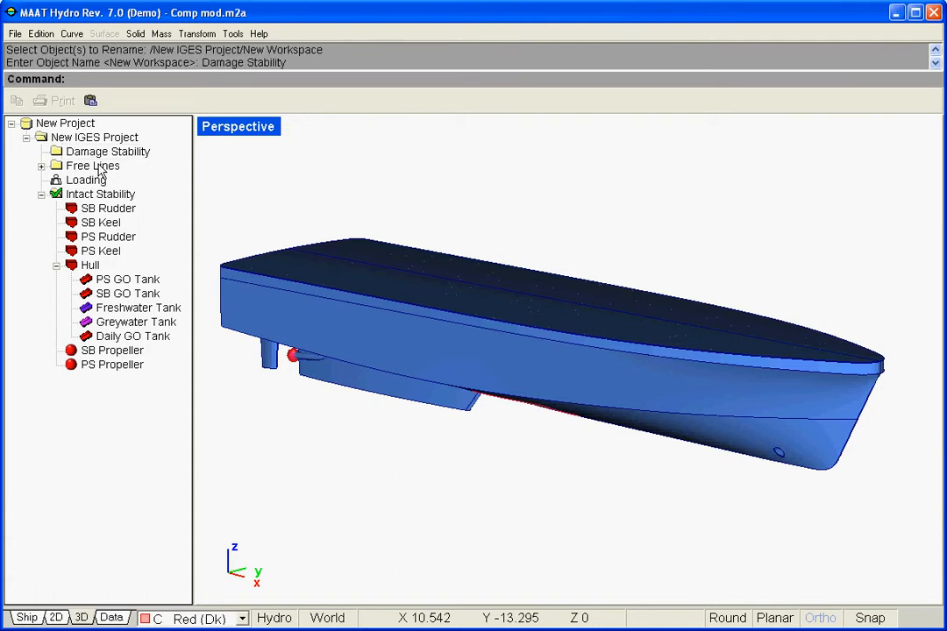
Step: Copy both rudders, both keels, the Hull and both propellers from Intact Stability into the Damage Stability workspace
{"action": "left_click", "coordinate": [109, 212]}
{"action": "left_click", "coordinate": [100, 223], "text": "ctrl"}
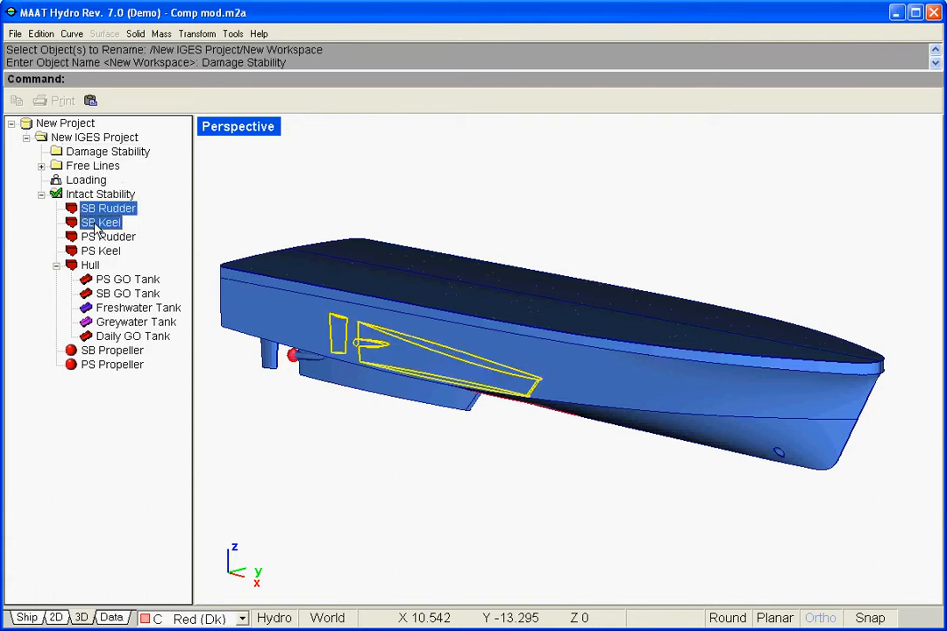
{"action": "left_click", "coordinate": [105, 237], "text": "ctrl"}
{"action": "left_click", "coordinate": [97, 251], "text": "ctrl"}
{"action": "left_click", "coordinate": [88, 265], "text": "ctrl"}
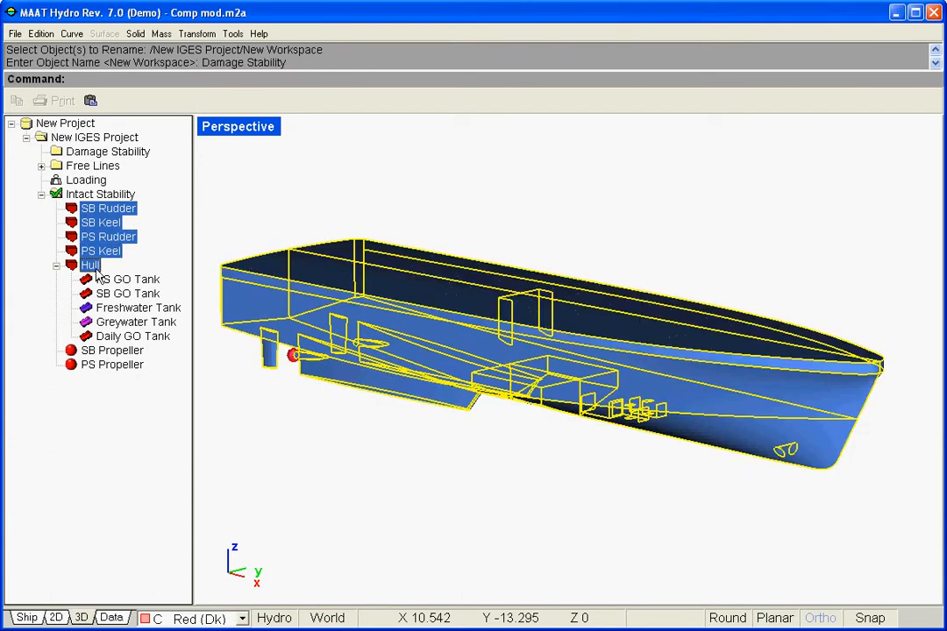
{"action": "left_click", "coordinate": [92, 350], "text": "ctrl"}
{"action": "left_click", "coordinate": [97, 365], "text": "ctrl"}
{"action": "right_click", "coordinate": [95, 364]}
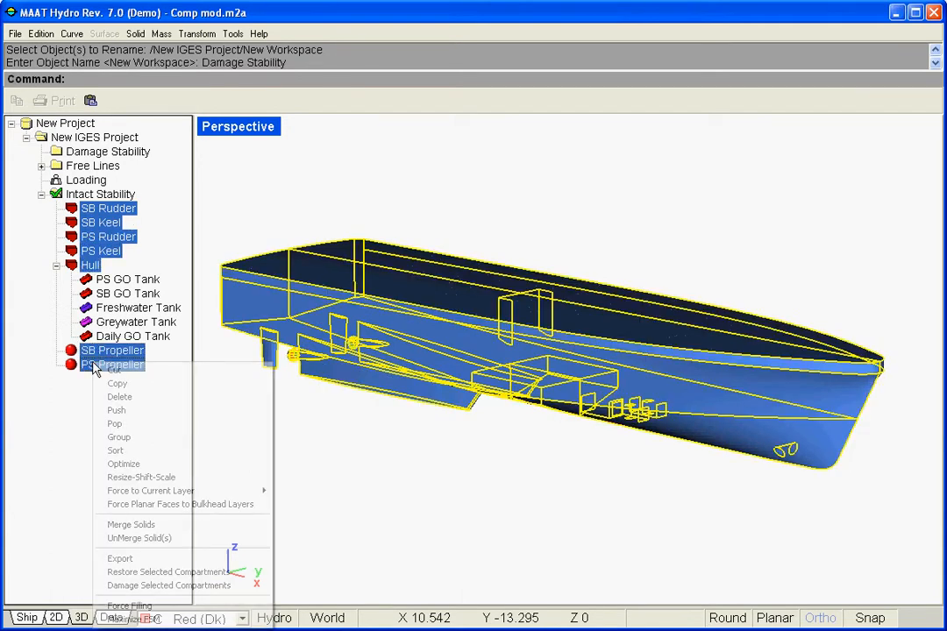
{"action": "left_click", "coordinate": [148, 386]}
{"action": "left_click", "coordinate": [101, 152]}
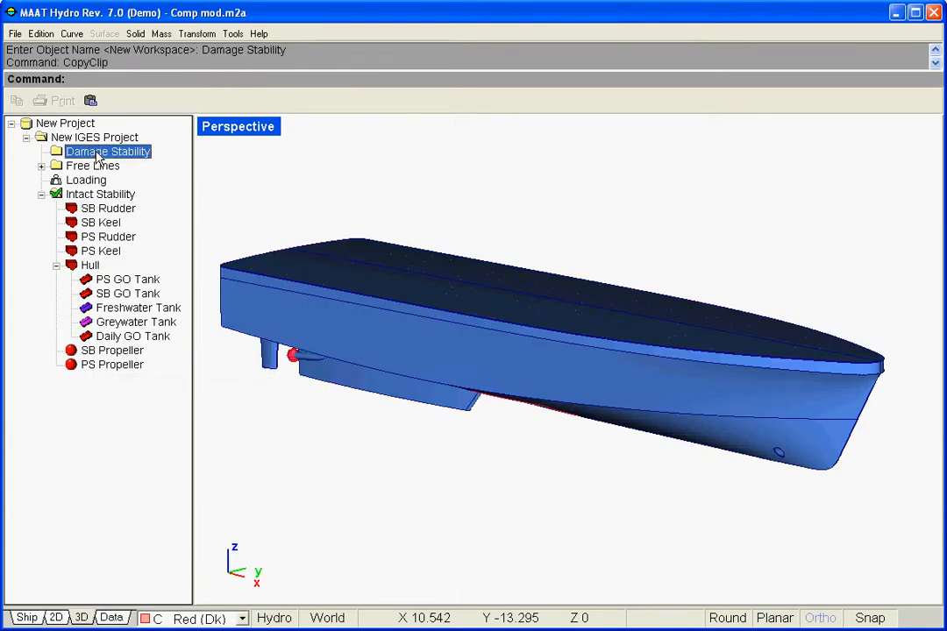
{"action": "right_click", "coordinate": [101, 153]}
{"action": "left_click", "coordinate": [140, 190]}
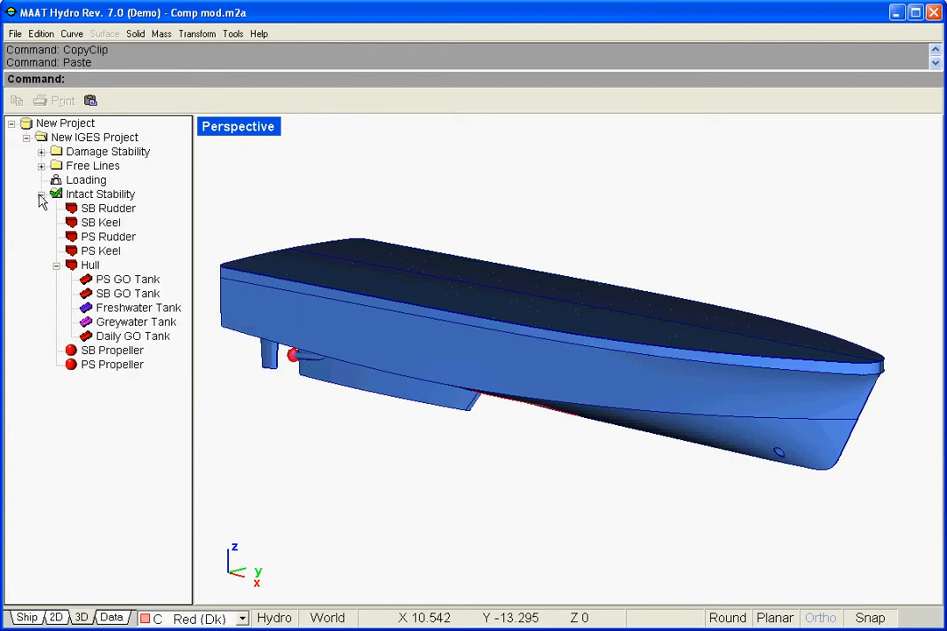
Step: Collapse Intact Stability, expand Damage Stability and make Damage Stability the current workspace
{"action": "left_click", "coordinate": [41, 194]}
{"action": "left_click", "coordinate": [41, 152]}
{"action": "double_click", "coordinate": [103, 153]}
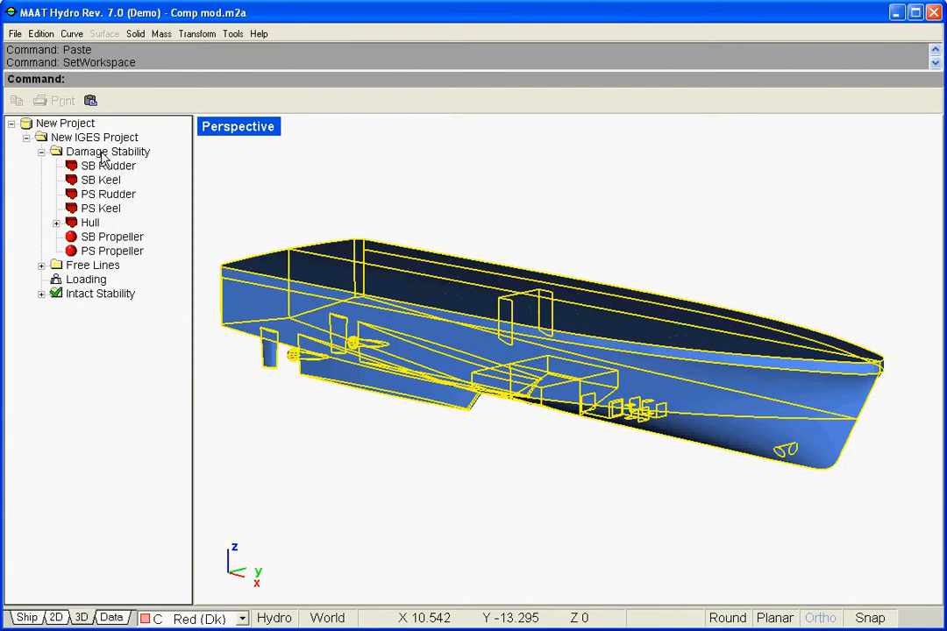
Step: Delete all the tanks, from PS GO Tank to Daily GO Tank, from the Hull in Damage Stability
{"action": "left_click", "coordinate": [56, 223]}
{"action": "left_click", "coordinate": [114, 237]}
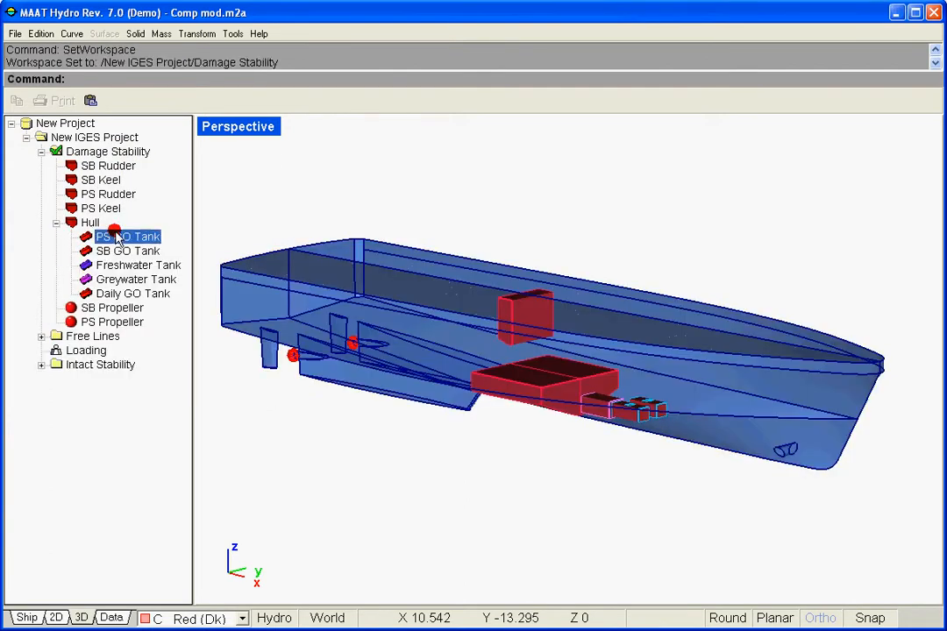
{"action": "left_click", "coordinate": [120, 295], "text": "shift"}
{"action": "right_click", "coordinate": [120, 296]}
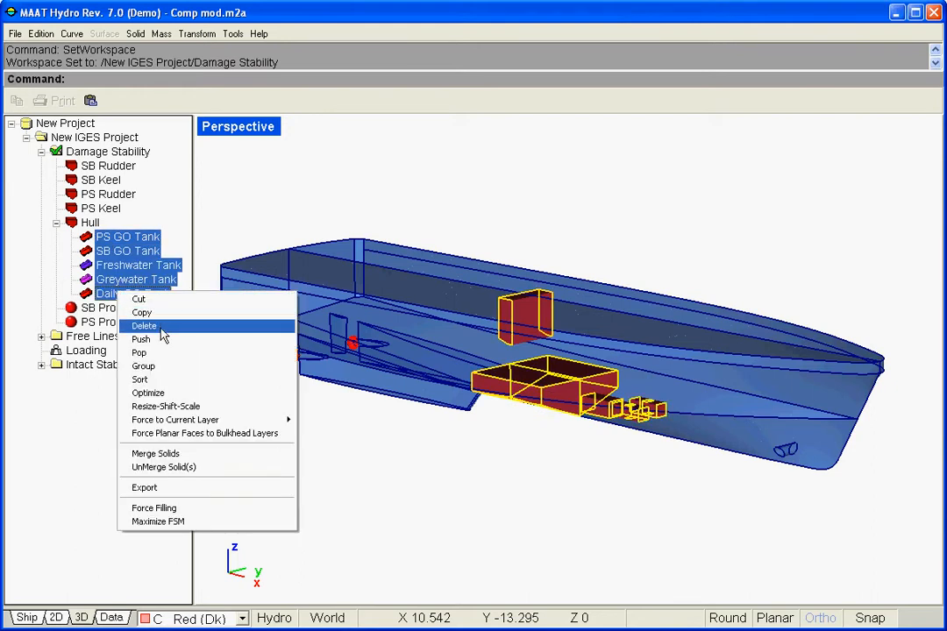
{"action": "left_click", "coordinate": [162, 327]}
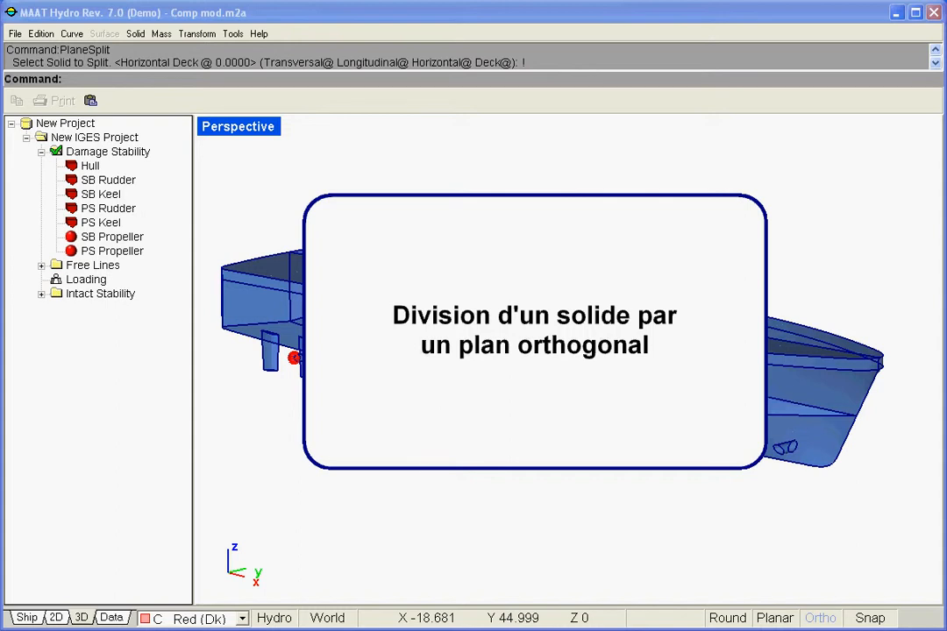
Step: Split the Hull in Damage Stability with a transversal orthogonal plane at 3.501
{"action": "left_click", "coordinate": [136, 34]}
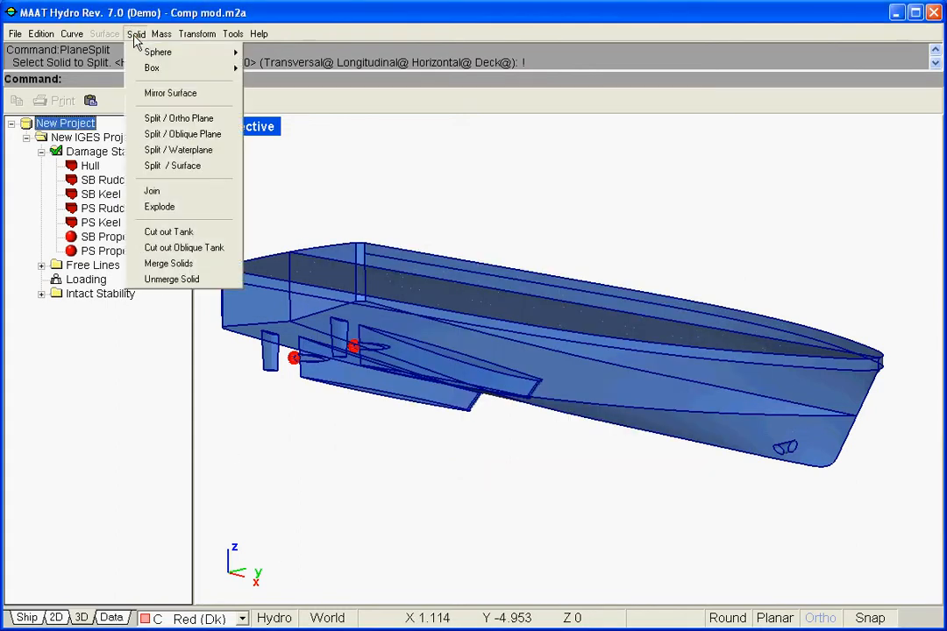
{"action": "left_click", "coordinate": [224, 119]}
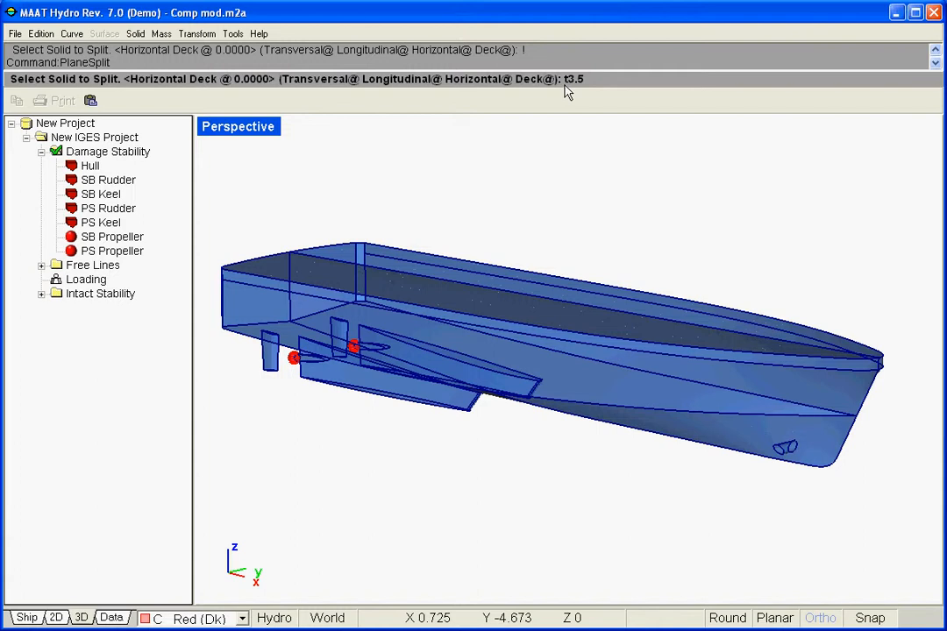
{"action": "key", "text": "Return"}
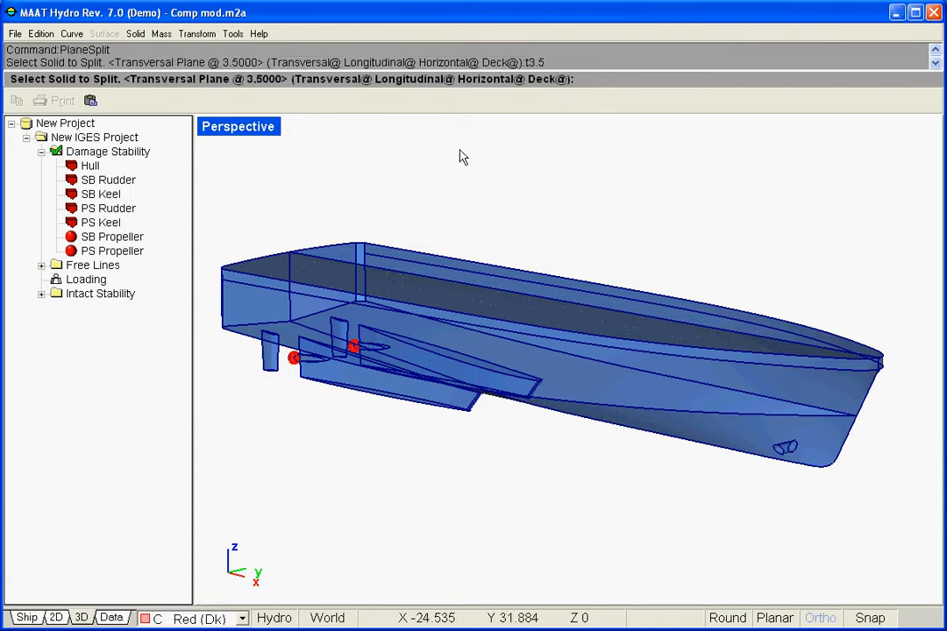
{"action": "left_click", "coordinate": [92, 167]}
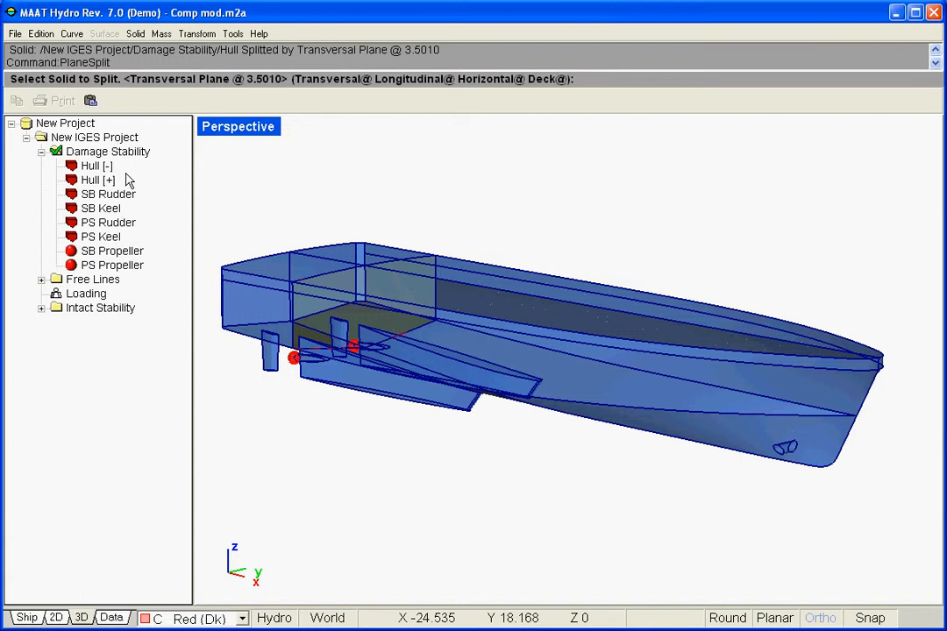
{"action": "key", "text": "Escape"}
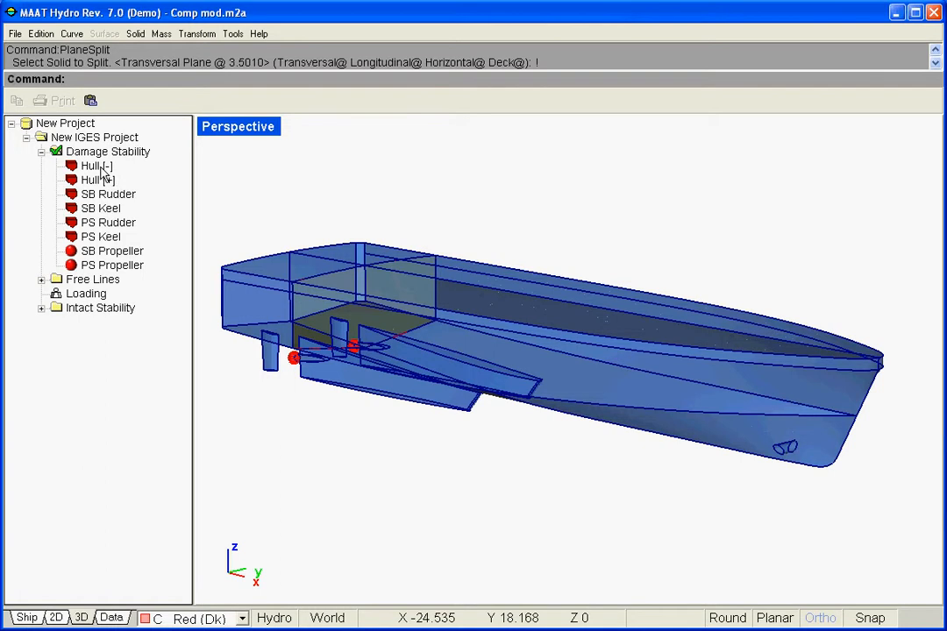
Step: Rename the aft part of the split hull as C1
{"action": "left_click", "coordinate": [103, 168]}
{"action": "left_click", "coordinate": [105, 169]}
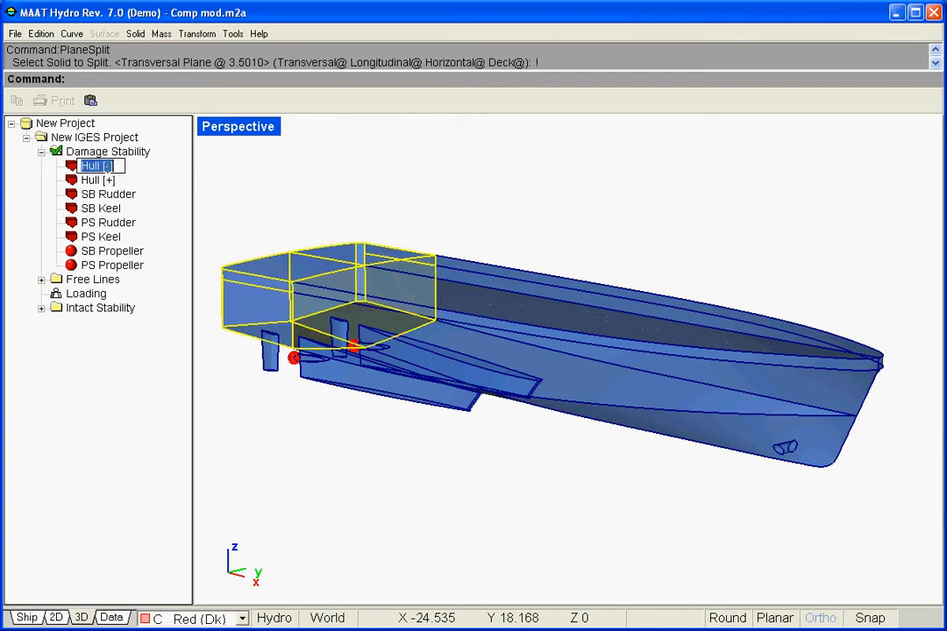
{"action": "key", "text": "BackSpace"}
{"action": "type", "text": "C1"}
{"action": "key", "text": "Return"}
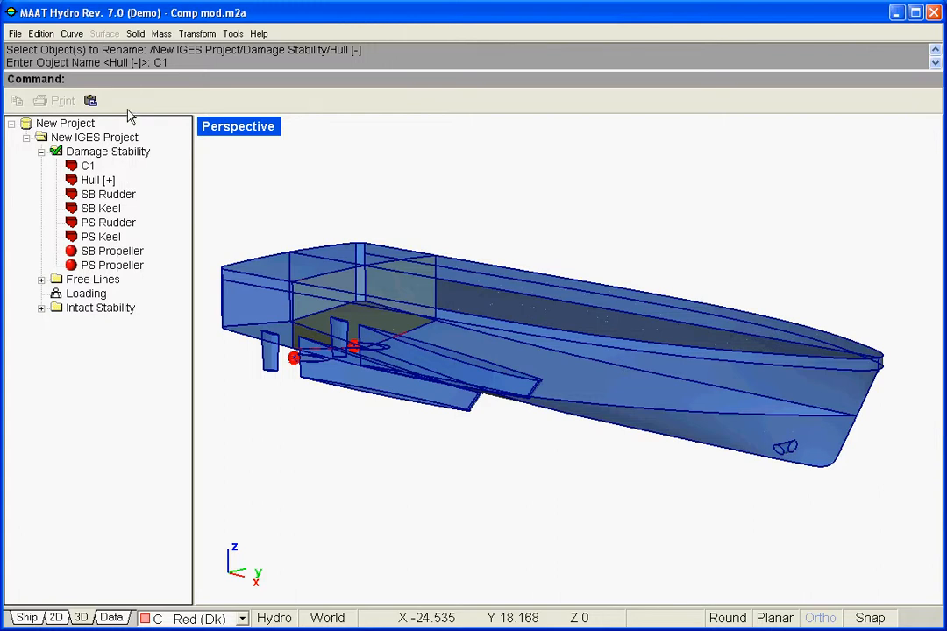
Step: Split the hull part forward of C1 with a transversal orthogonal plane at 10
{"action": "left_click", "coordinate": [136, 33]}
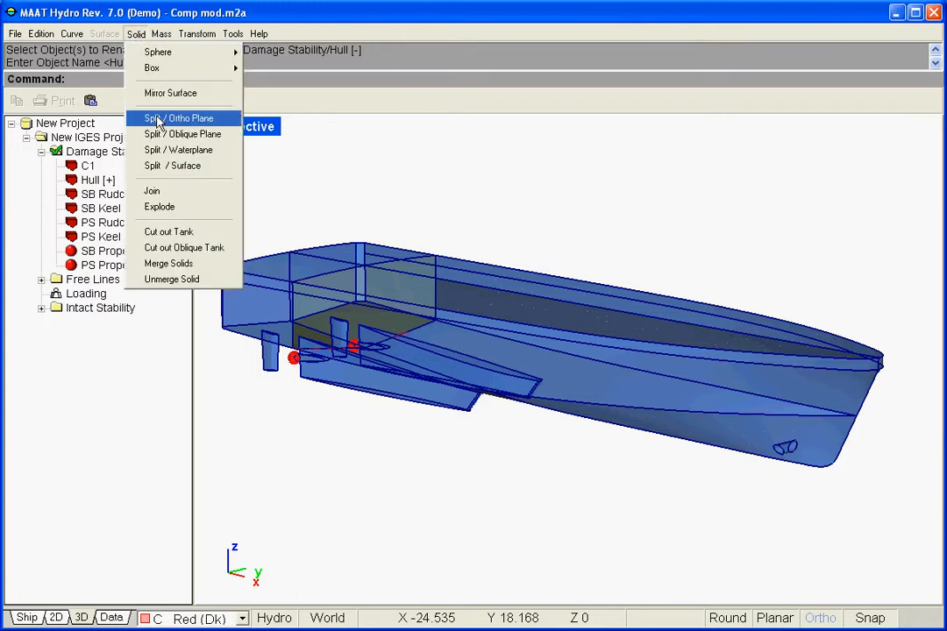
{"action": "left_click", "coordinate": [218, 119]}
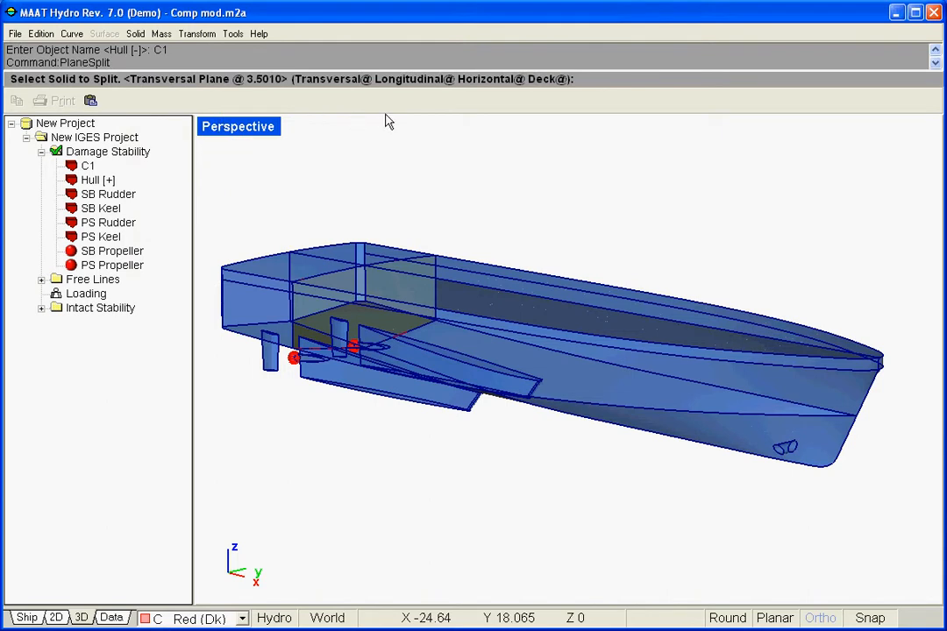
{"action": "type", "text": "10"}
{"action": "key", "text": "Return"}
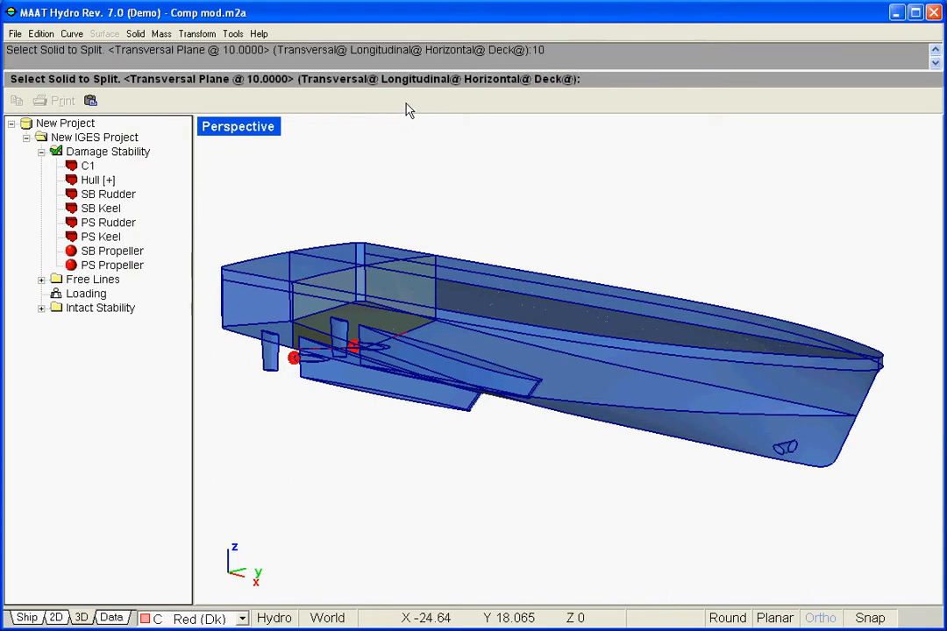
{"action": "left_click", "coordinate": [98, 180]}
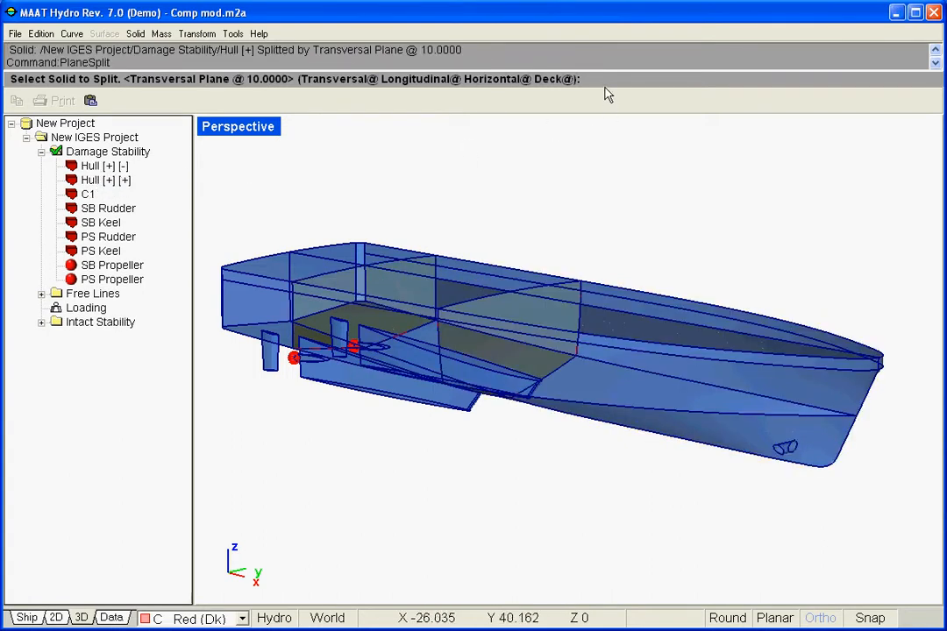
Step: Split the remaining forward hull part with transversal planes at 17 and 22.5
{"action": "type", "text": "17"}
{"action": "key", "text": "Return"}
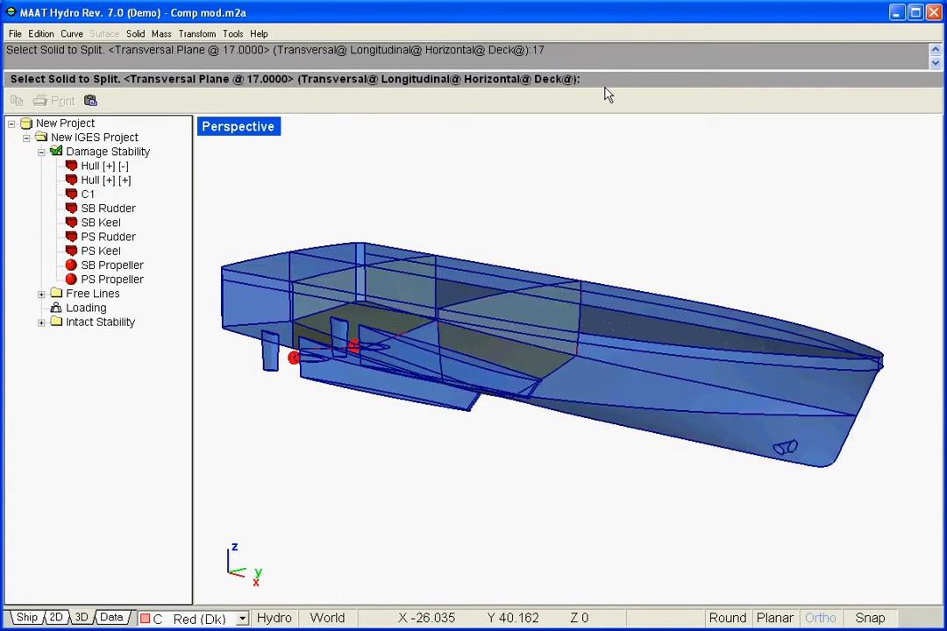
{"action": "left_click", "coordinate": [123, 181]}
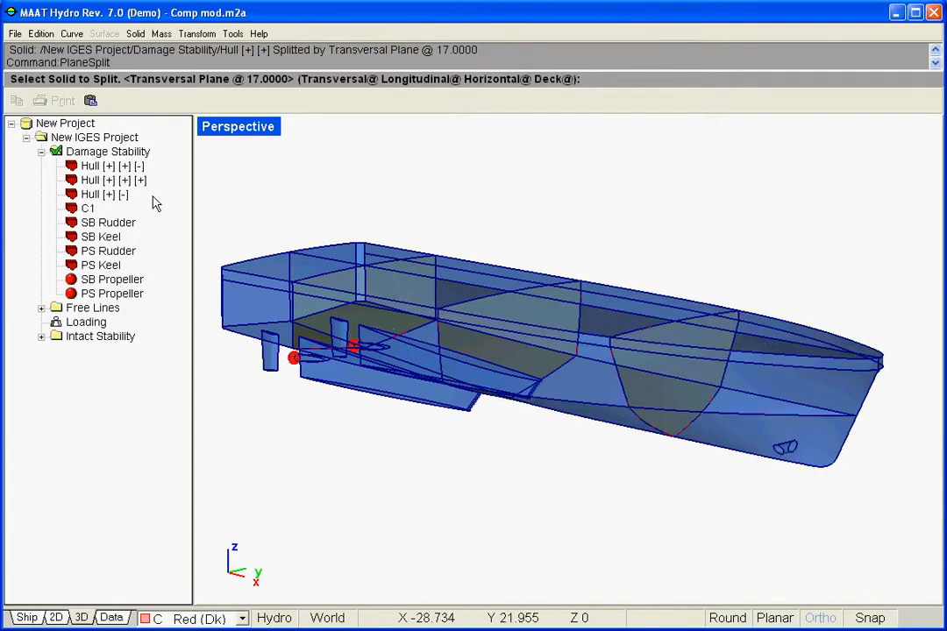
{"action": "type", "text": "22.5"}
{"action": "key", "text": "Return"}
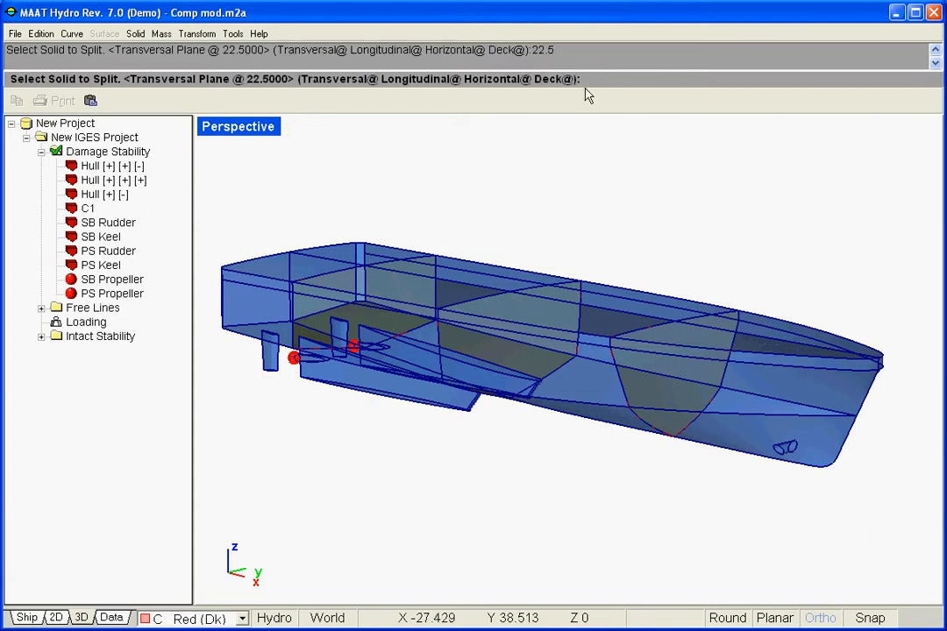
{"action": "left_click", "coordinate": [138, 181]}
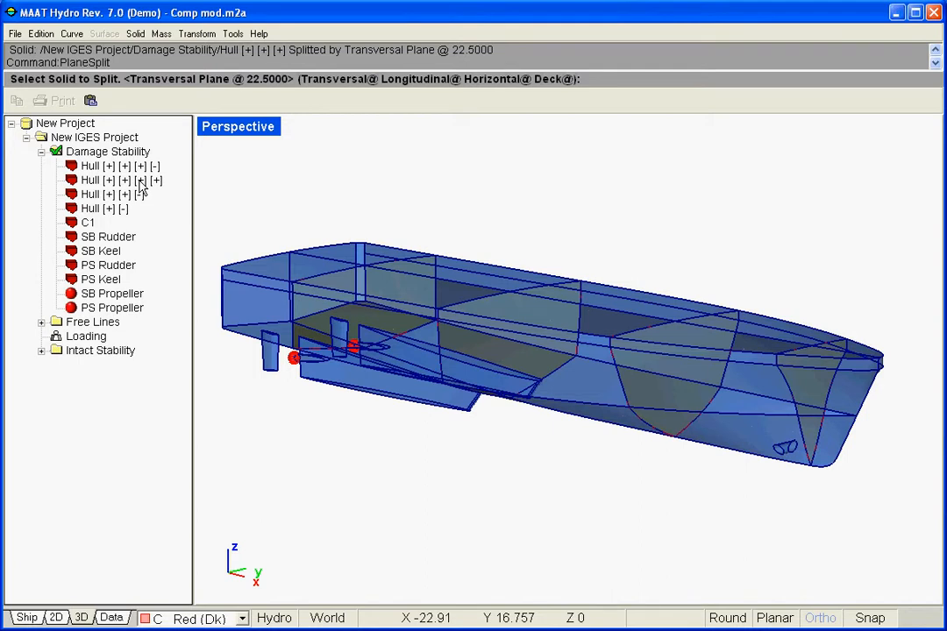
{"action": "key", "text": "Escape"}
Step: Rename the hull part just forward of C1 as C2 and the part between the planes at 10 and 17 as C3
{"action": "left_click", "coordinate": [98, 208]}
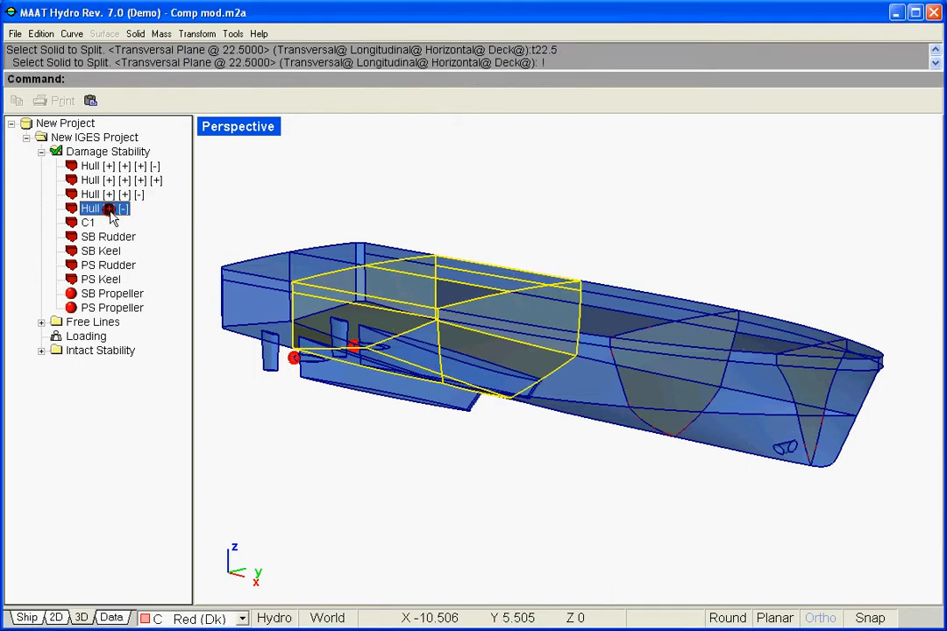
{"action": "left_click", "coordinate": [118, 209]}
{"action": "key", "text": "Delete"}
{"action": "type", "text": "C2"}
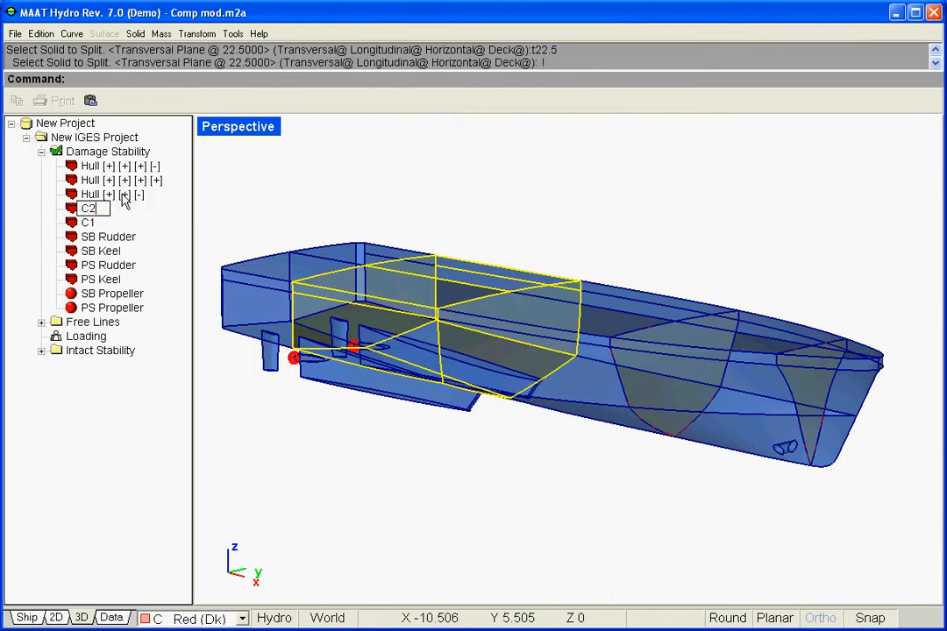
{"action": "key", "text": "Return"}
{"action": "left_click", "coordinate": [114, 196]}
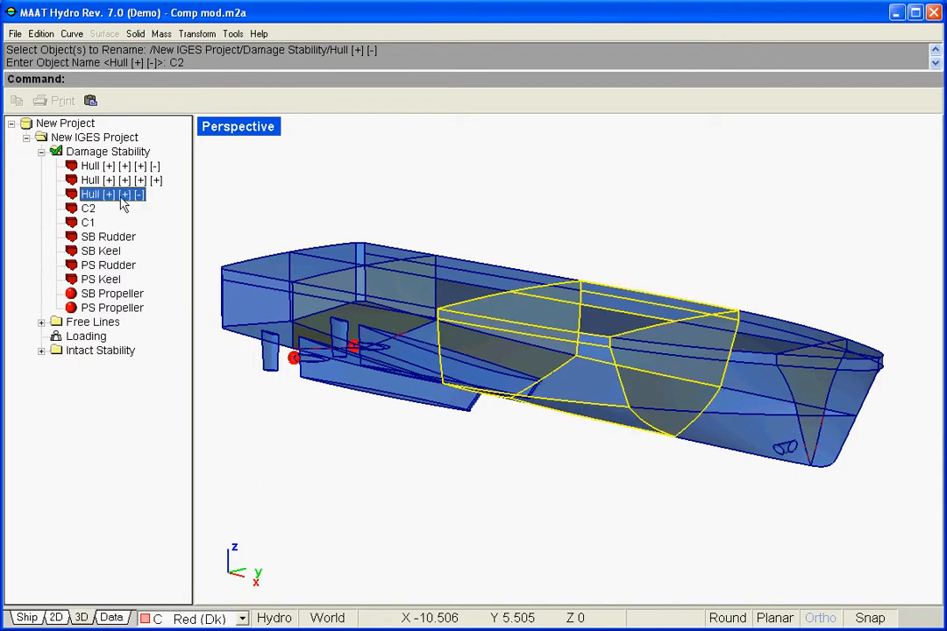
{"action": "left_click", "coordinate": [117, 196]}
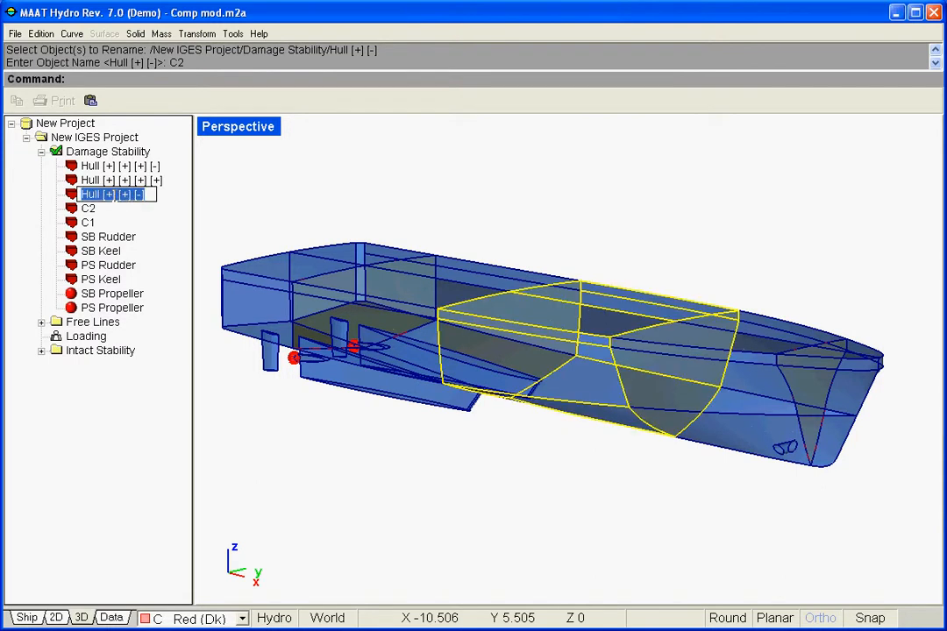
{"action": "type", "text": "C3"}
{"action": "key", "text": "Return"}
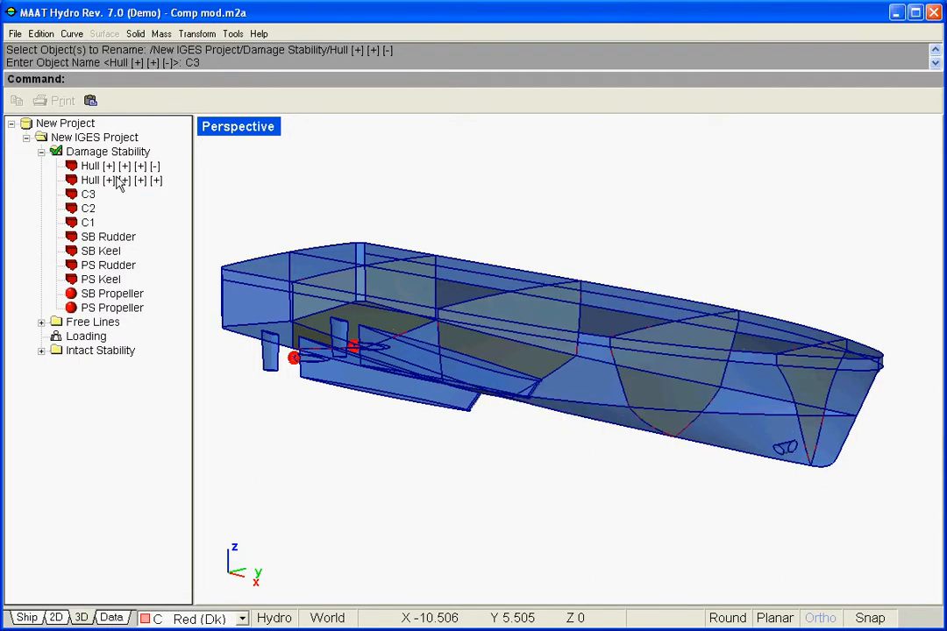
Step: Rename the hull part between the planes at 17 and 22.5 as C4 and the foremost bow part as C5
{"action": "left_click", "coordinate": [119, 167]}
{"action": "left_click", "coordinate": [118, 168]}
{"action": "type", "text": "C4"}
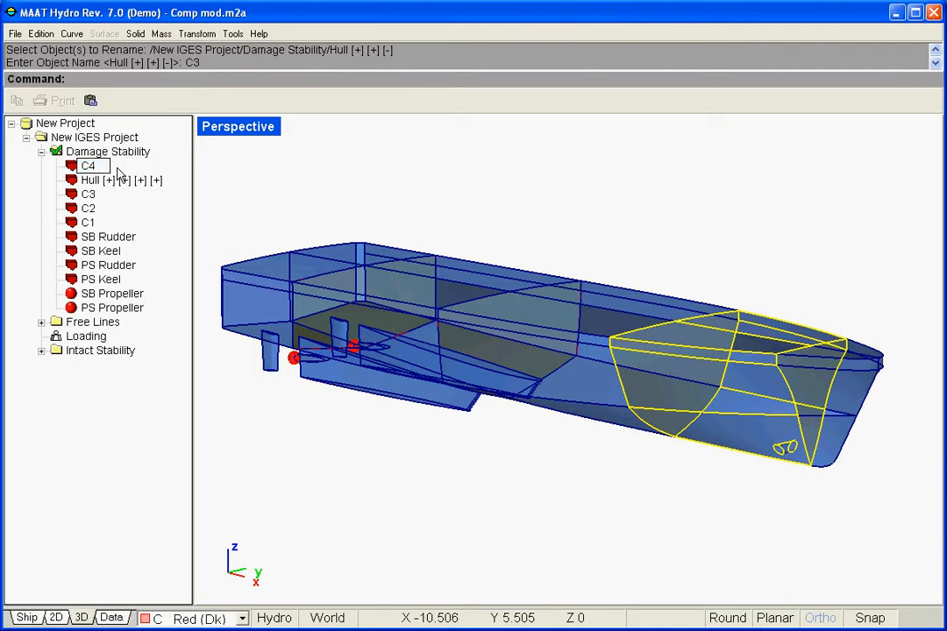
{"action": "left_click", "coordinate": [122, 180]}
{"action": "left_click", "coordinate": [123, 180]}
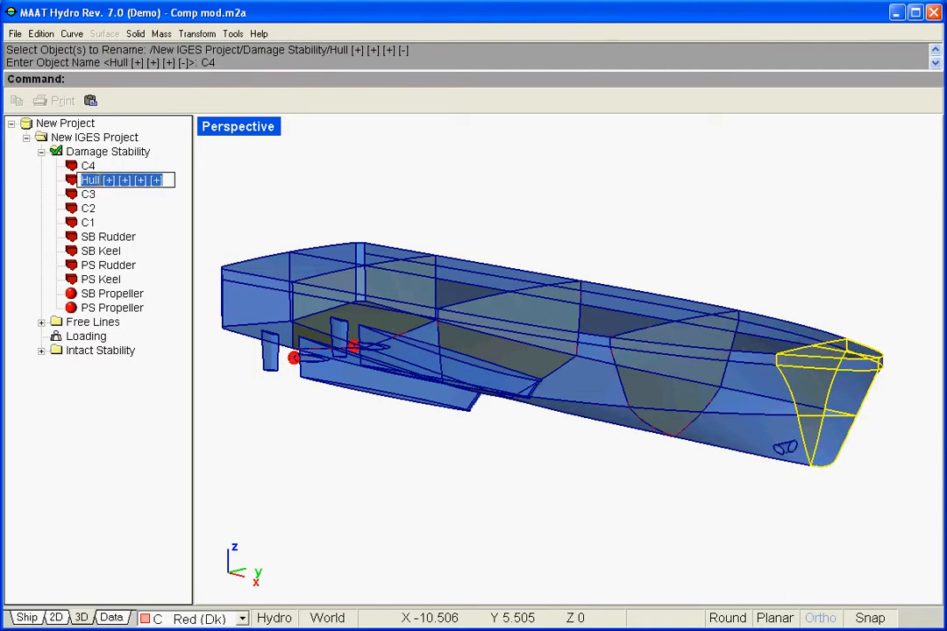
{"action": "type", "text": "C5"}
{"action": "key", "text": "Return"}
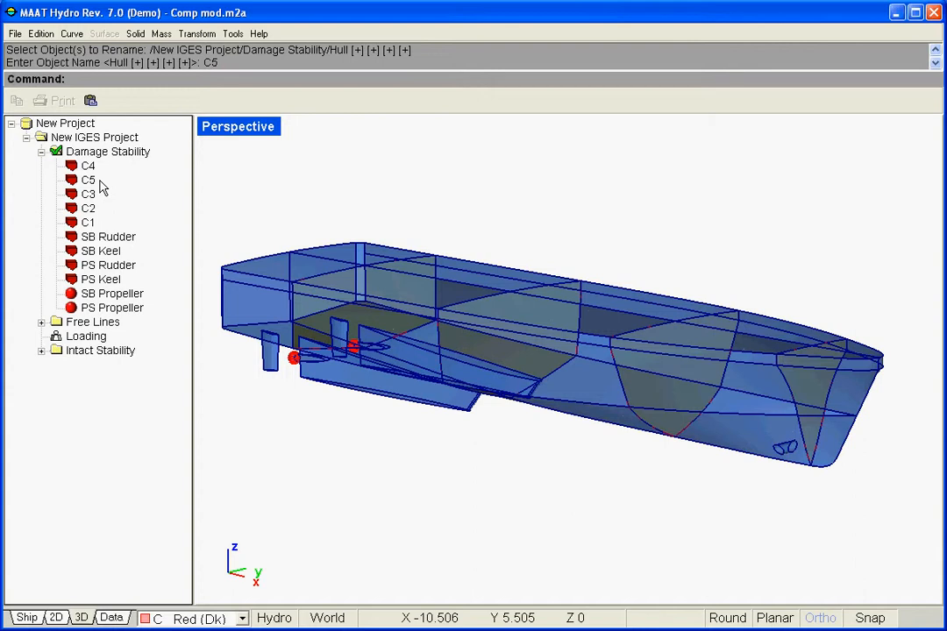
Step: Copy the Daily GO Tank from the Intact Stability hull and paste it into compartment C2
{"action": "left_click", "coordinate": [41, 350]}
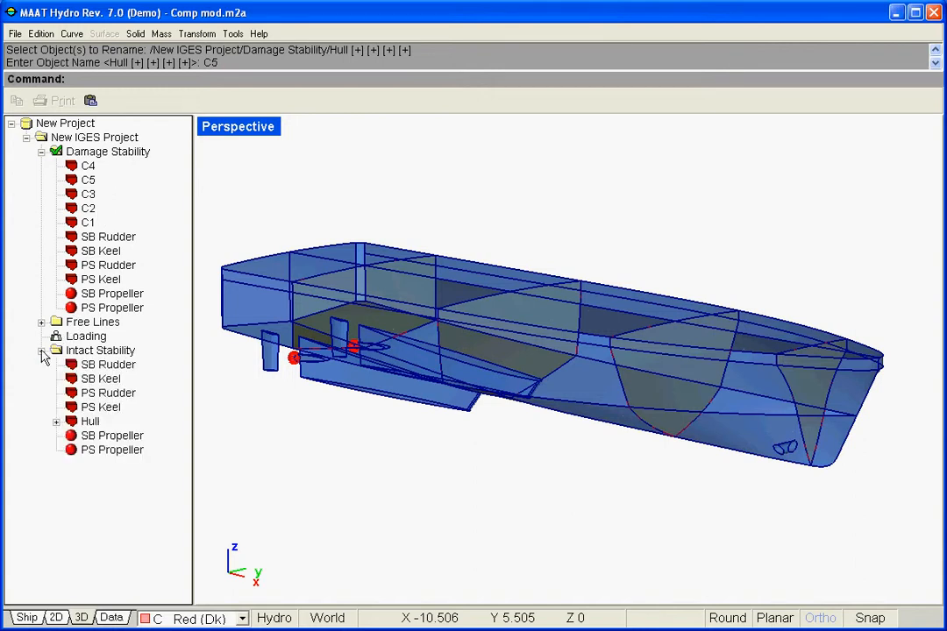
{"action": "left_click", "coordinate": [56, 421]}
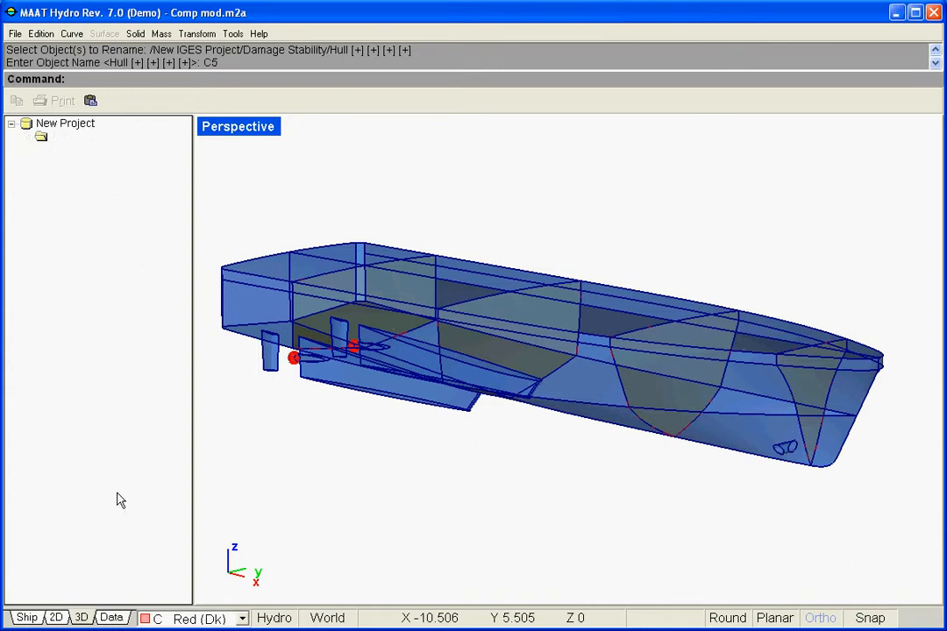
{"action": "right_click", "coordinate": [120, 498]}
{"action": "left_click", "coordinate": [143, 514]}
{"action": "left_click", "coordinate": [89, 207]}
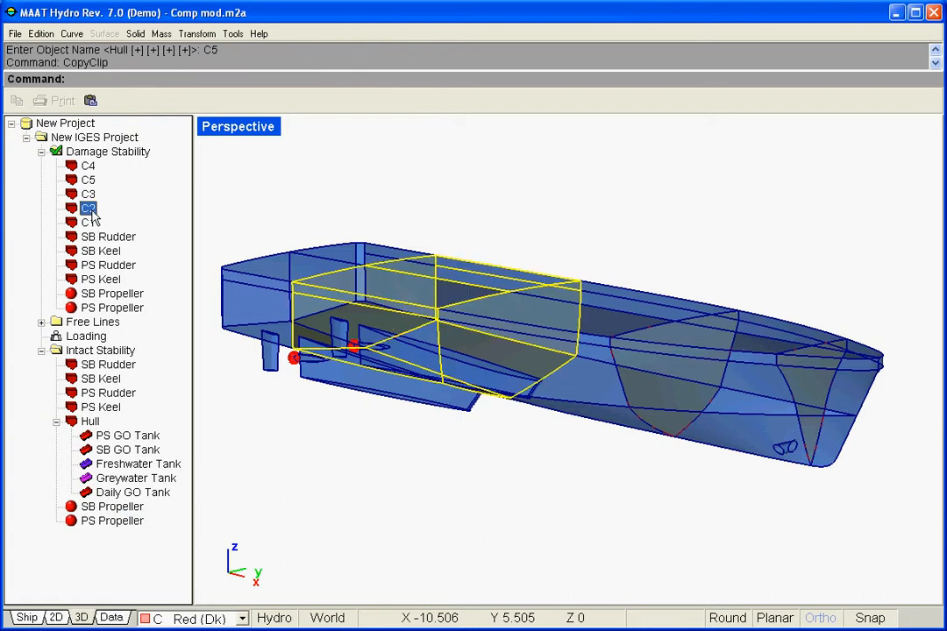
{"action": "right_click", "coordinate": [90, 213]}
{"action": "left_click", "coordinate": [119, 247]}
Step: Copy the PS GO, SB GO, Freshwater and Greywater tanks from the intact hull and paste them into compartment C3
{"action": "left_click", "coordinate": [128, 436]}
{"action": "left_click", "coordinate": [131, 479], "text": "shift"}
{"action": "right_click", "coordinate": [132, 478]}
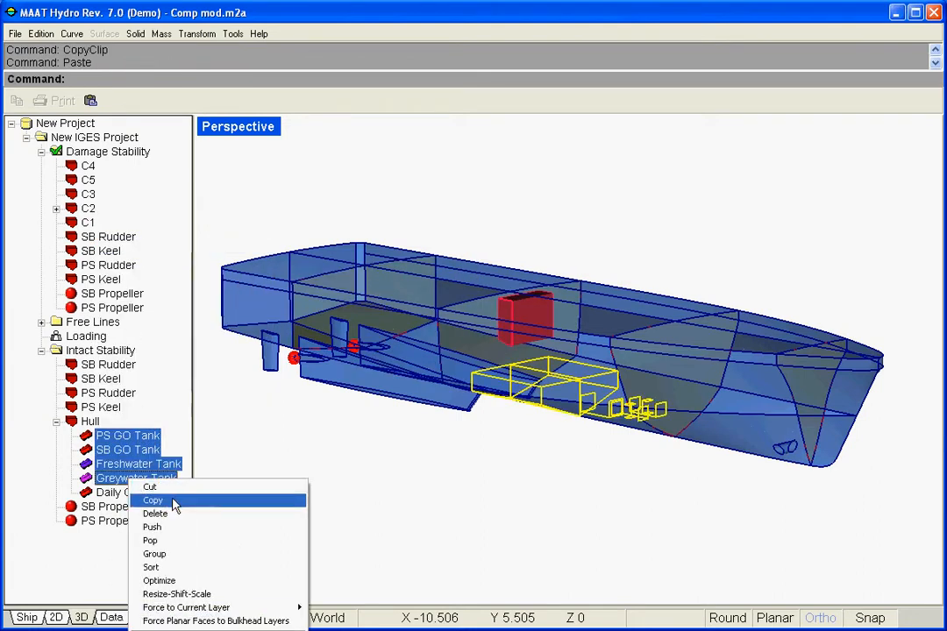
{"action": "left_click", "coordinate": [167, 501]}
{"action": "left_click", "coordinate": [88, 194]}
{"action": "right_click", "coordinate": [80, 195]}
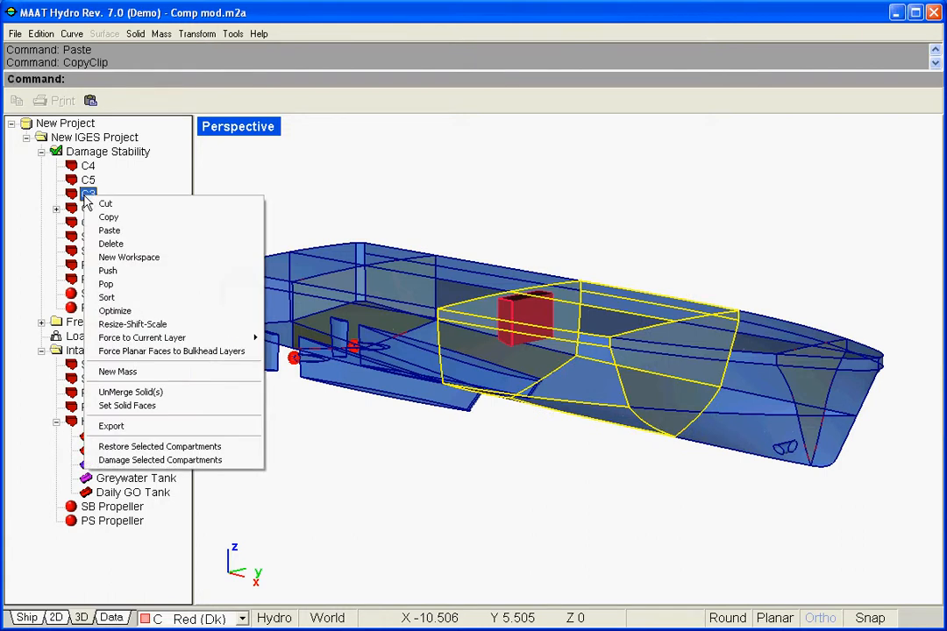
{"action": "left_click", "coordinate": [125, 233]}
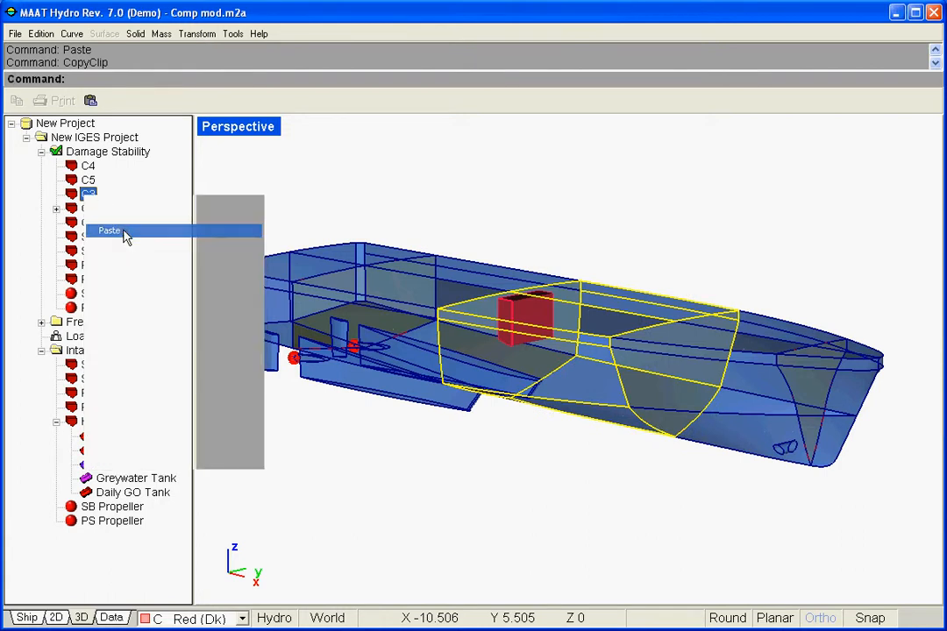
Step: Collapse the Intact Stability workspace and expand compartments C2 and C3 to examine the tanks they contain
{"action": "left_click", "coordinate": [41, 350]}
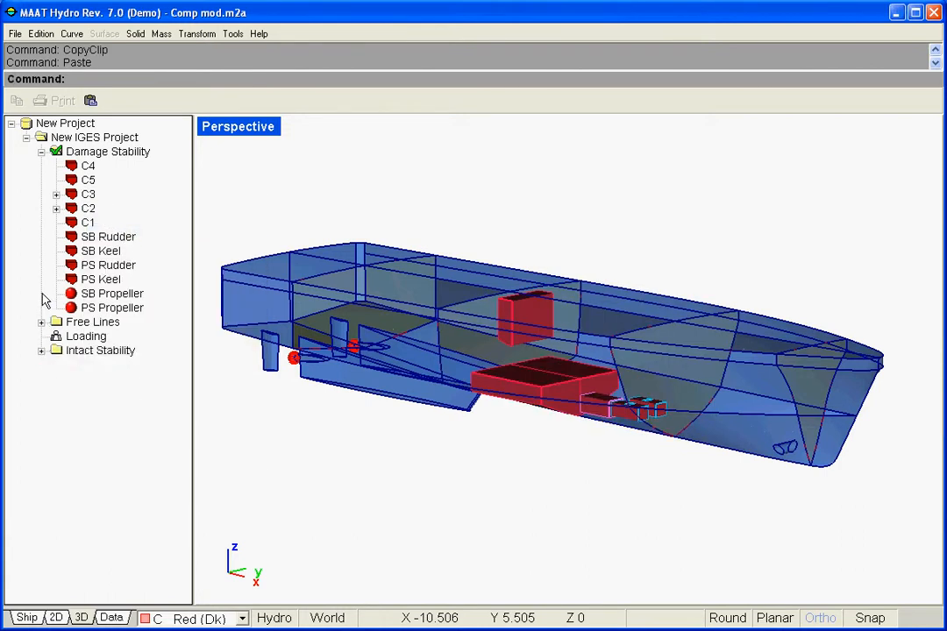
{"action": "left_click", "coordinate": [56, 207]}
{"action": "left_click", "coordinate": [56, 194]}
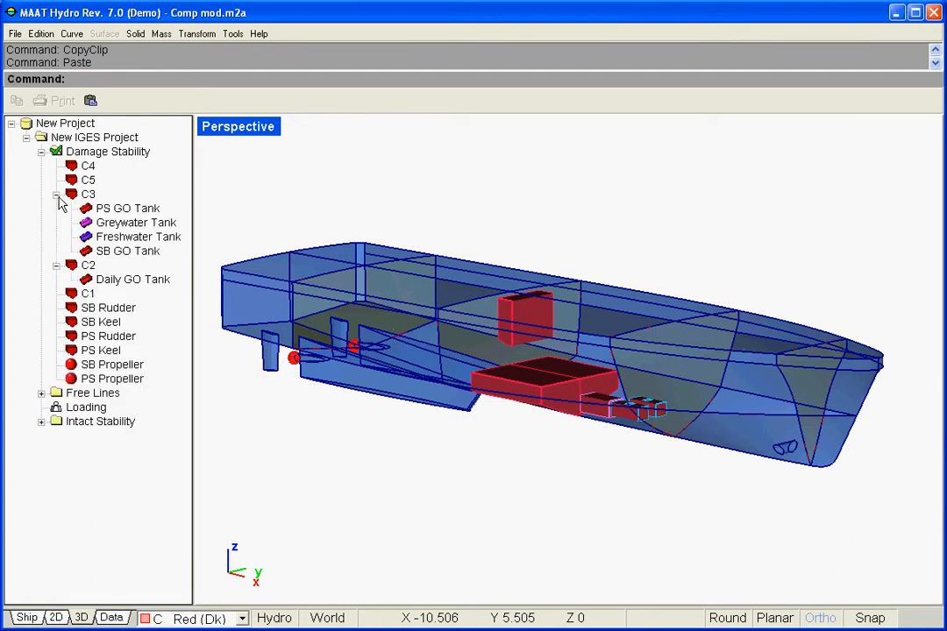
{"action": "right_click_drag", "start_coordinate": [589, 405], "coordinate": [374, 375]}
{"action": "mouse_move", "coordinate": [673, 383]}
{"action": "right_mouse_down"}
{"action": "mouse_move", "coordinate": [348, 402]}
{"action": "mouse_move", "coordinate": [715, 391]}
{"action": "mouse_move", "coordinate": [561, 423]}
{"action": "mouse_move", "coordinate": [782, 381]}
{"action": "right_mouse_up"}
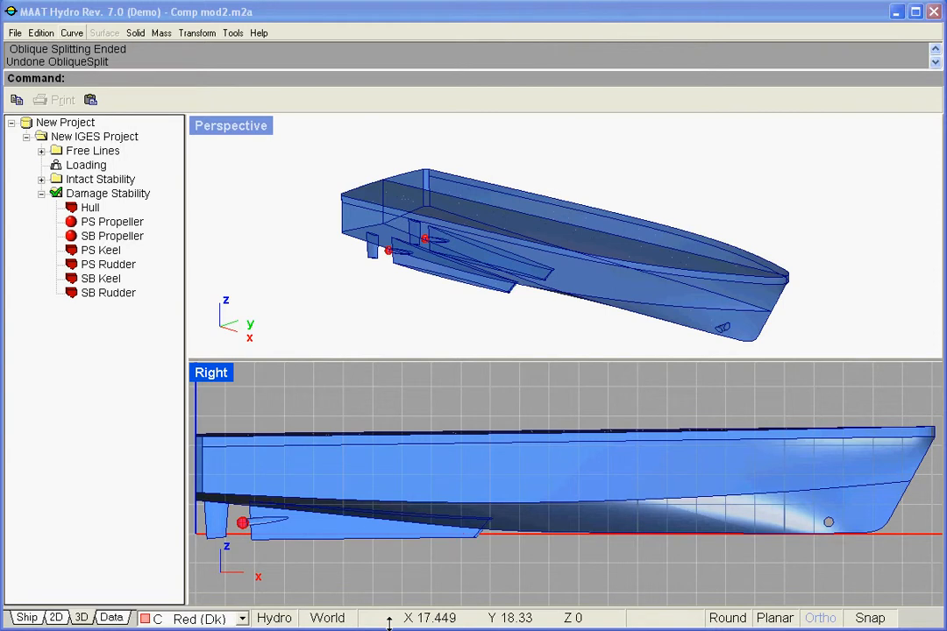
Step: Split the undivided Hull with an oblique plane through points 10,-4,4 and 14,-4,-1 using transversal extrusion, and highlight each part in turn
{"action": "left_click", "coordinate": [135, 33]}
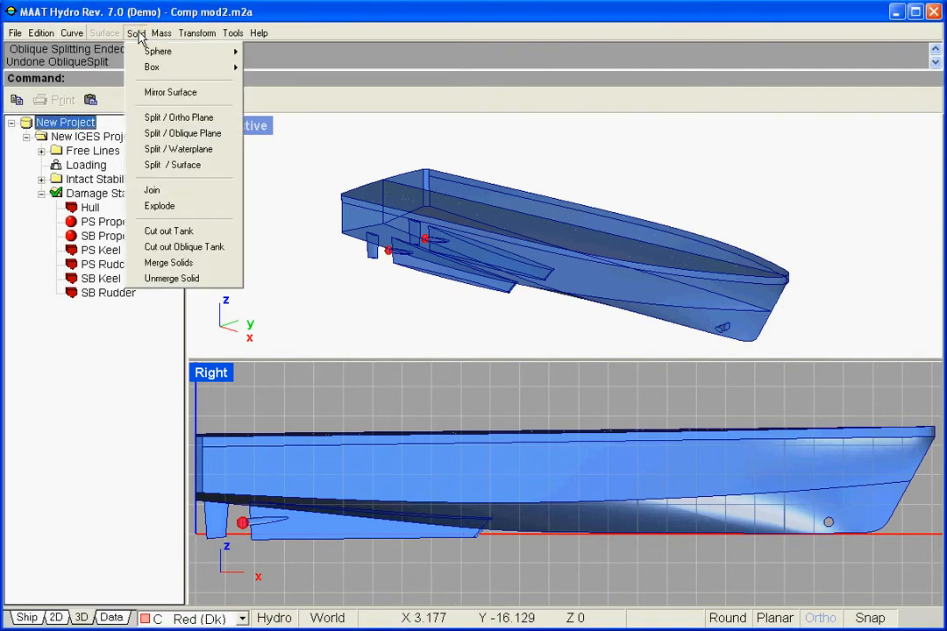
{"action": "left_click", "coordinate": [227, 136]}
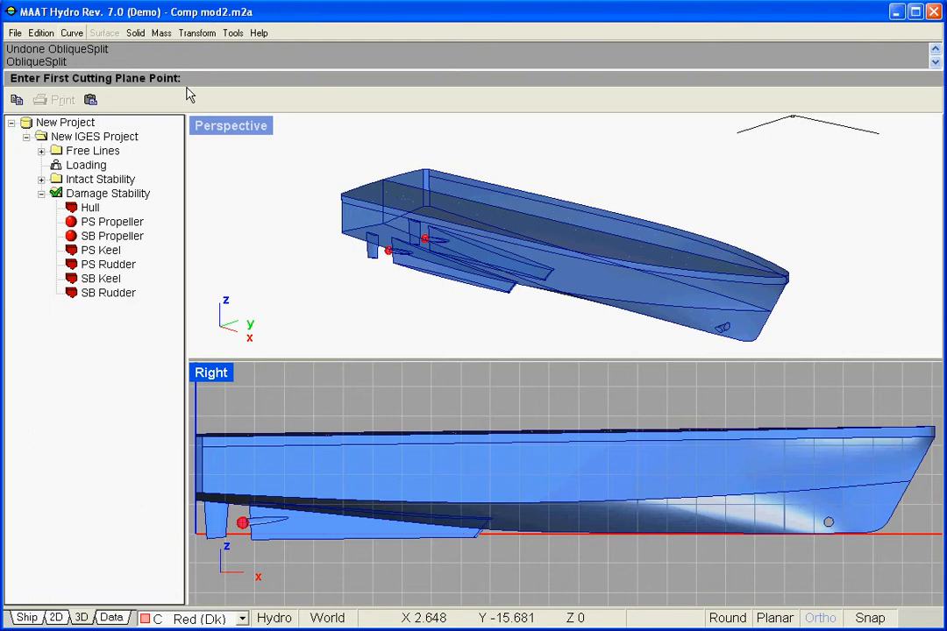
{"action": "type", "text": "10,-4,4"}
{"action": "key", "text": "Return"}
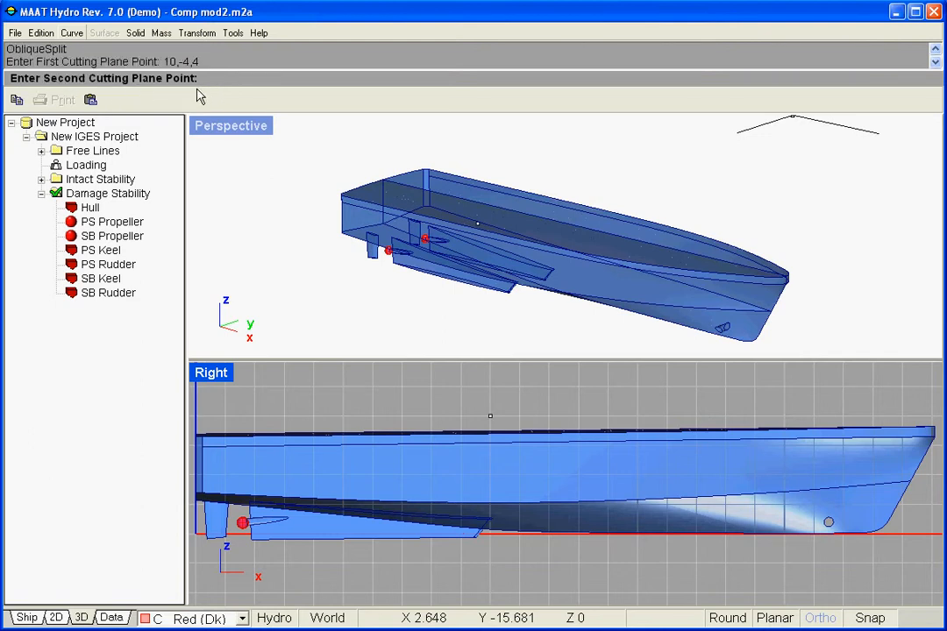
{"action": "left_click", "coordinate": [611, 566]}
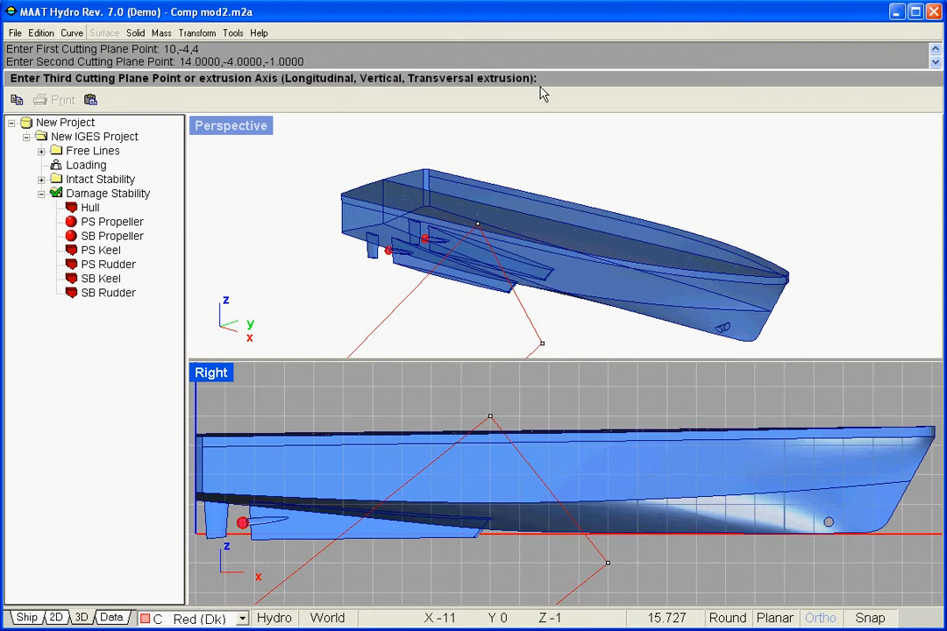
{"action": "type", "text": "t"}
{"action": "key", "text": "Return"}
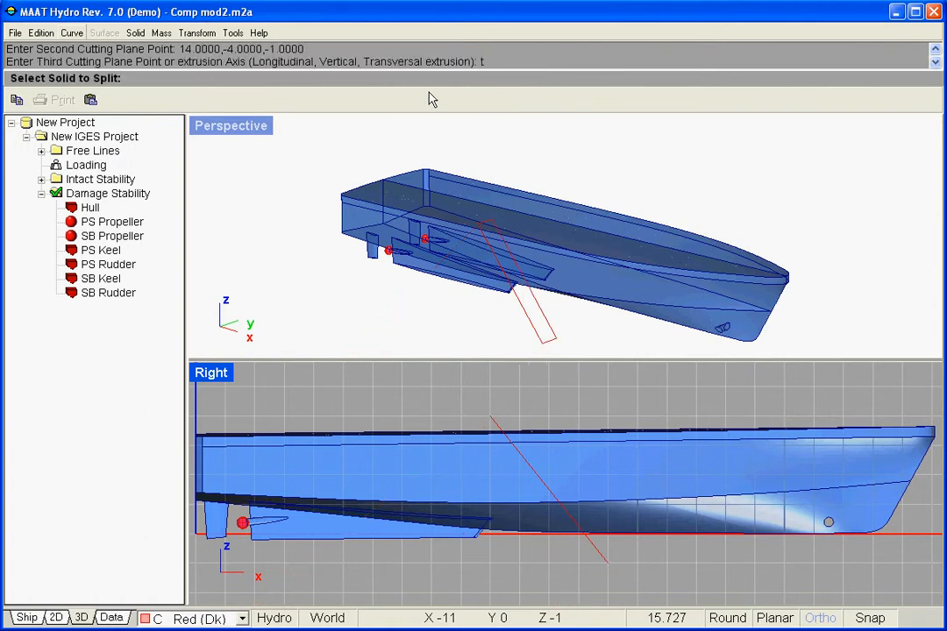
{"action": "left_click", "coordinate": [89, 209]}
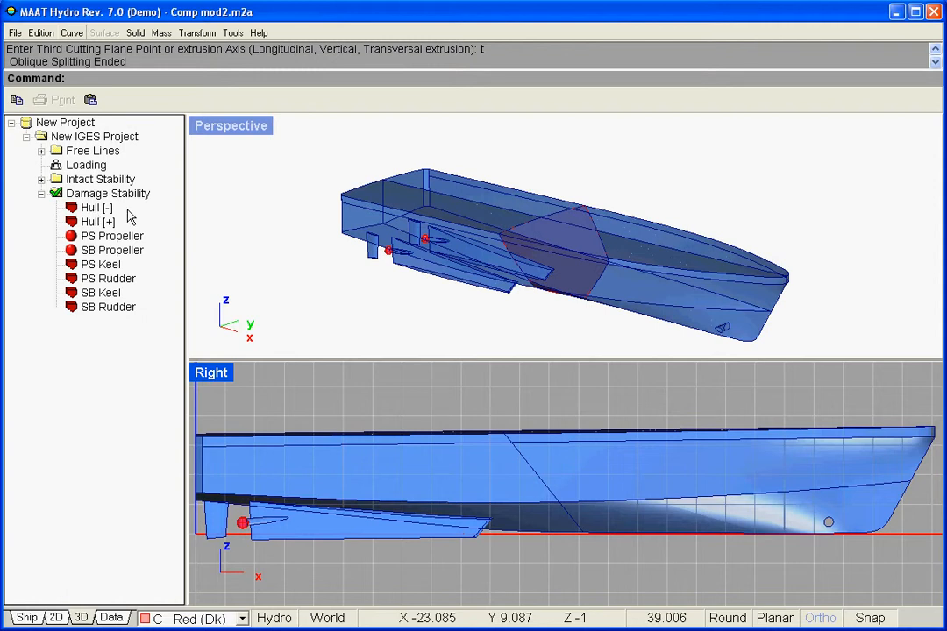
{"action": "left_click", "coordinate": [98, 209]}
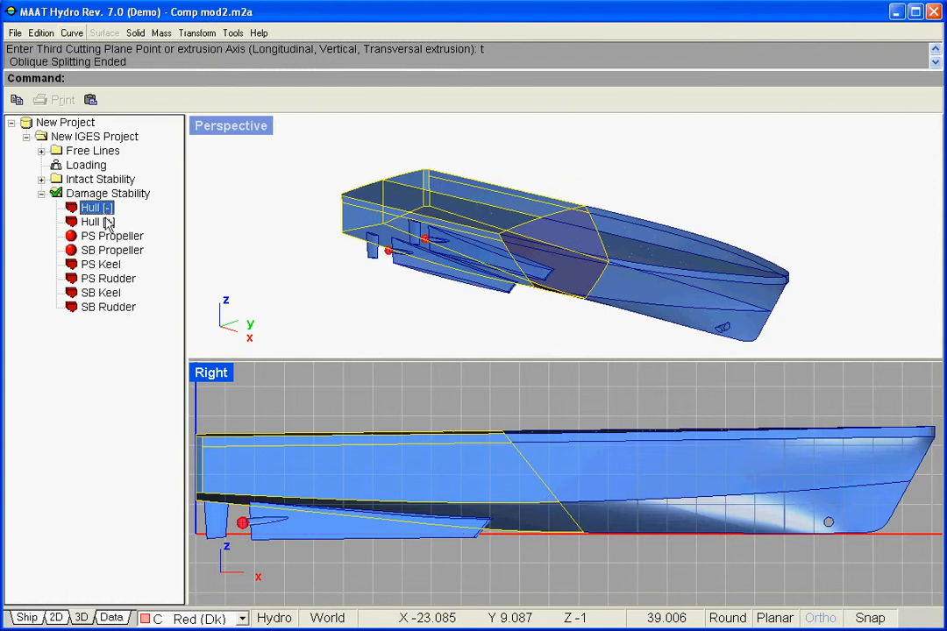
{"action": "left_click", "coordinate": [108, 223]}
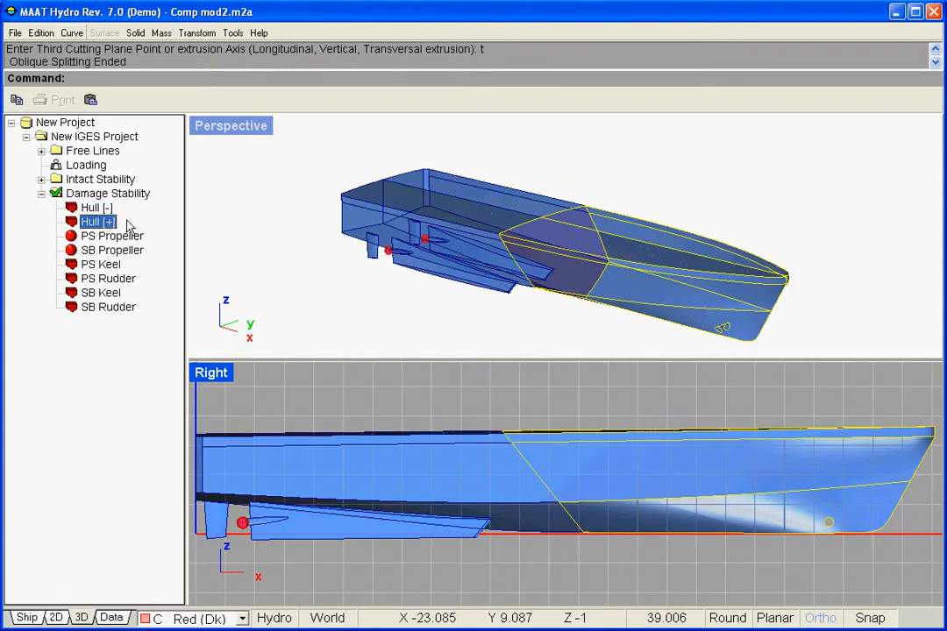
{"action": "left_click", "coordinate": [129, 328]}
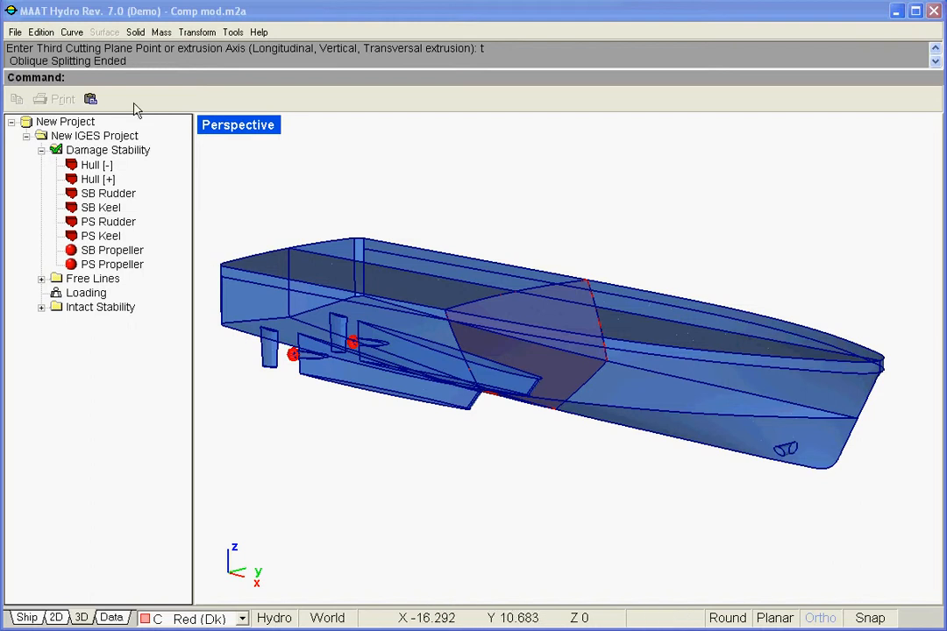
Step: Merge the hull parts Hull [-] and Hull [+] into one solid and highlight it
{"action": "left_click", "coordinate": [135, 33]}
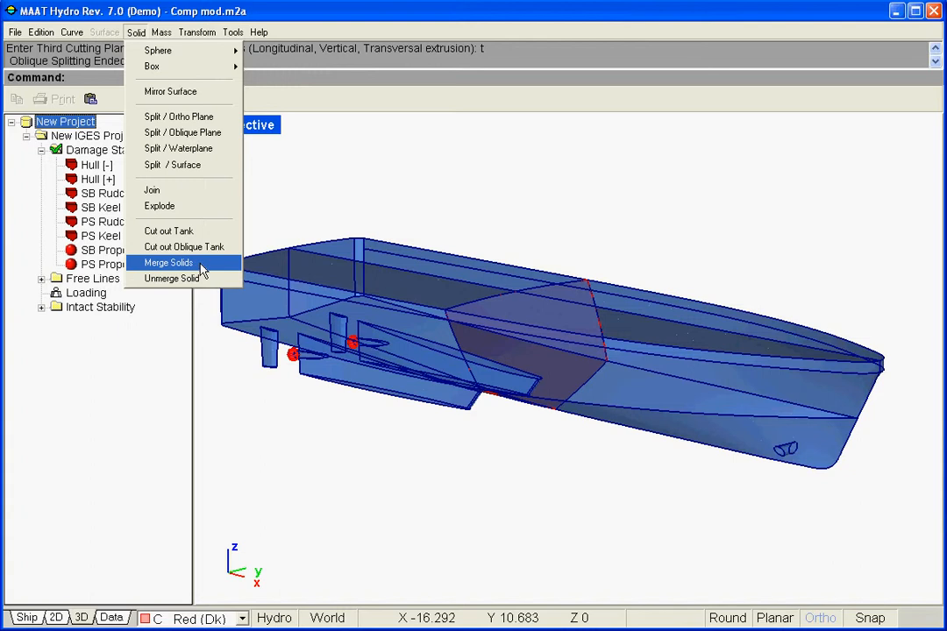
{"action": "left_click", "coordinate": [169, 263]}
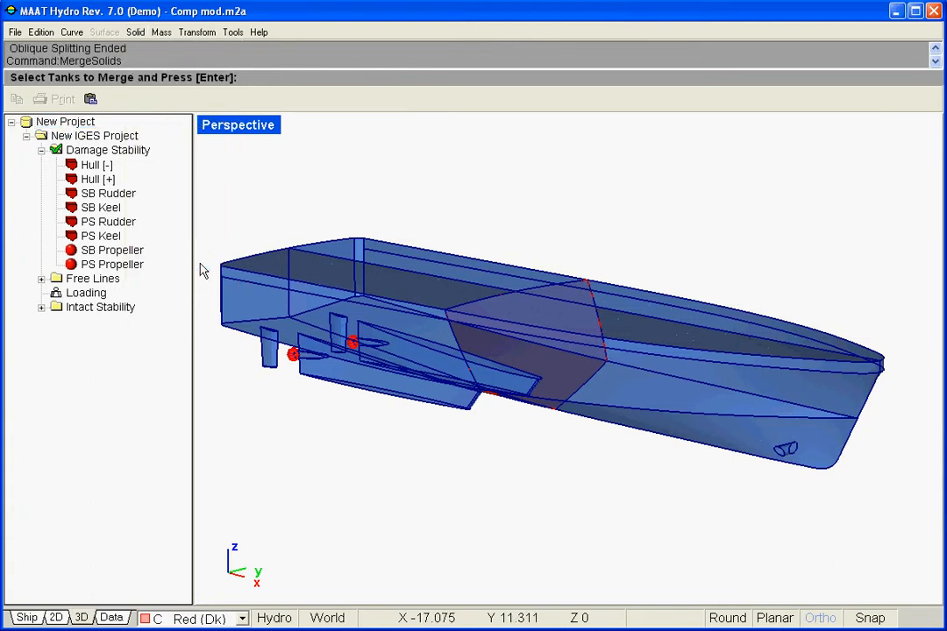
{"action": "left_click", "coordinate": [98, 166]}
{"action": "left_click", "coordinate": [107, 179]}
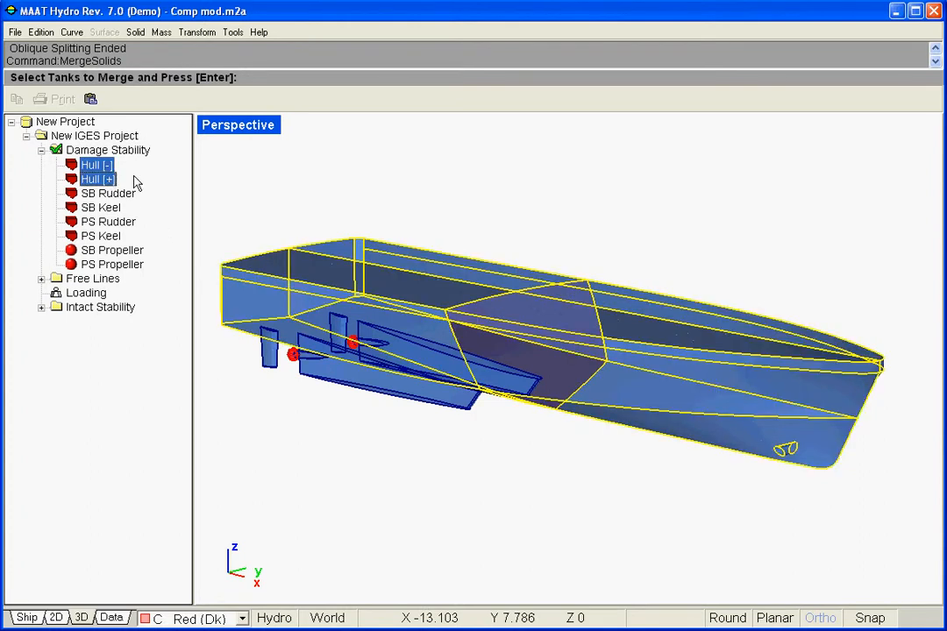
{"action": "key", "text": "Return"}
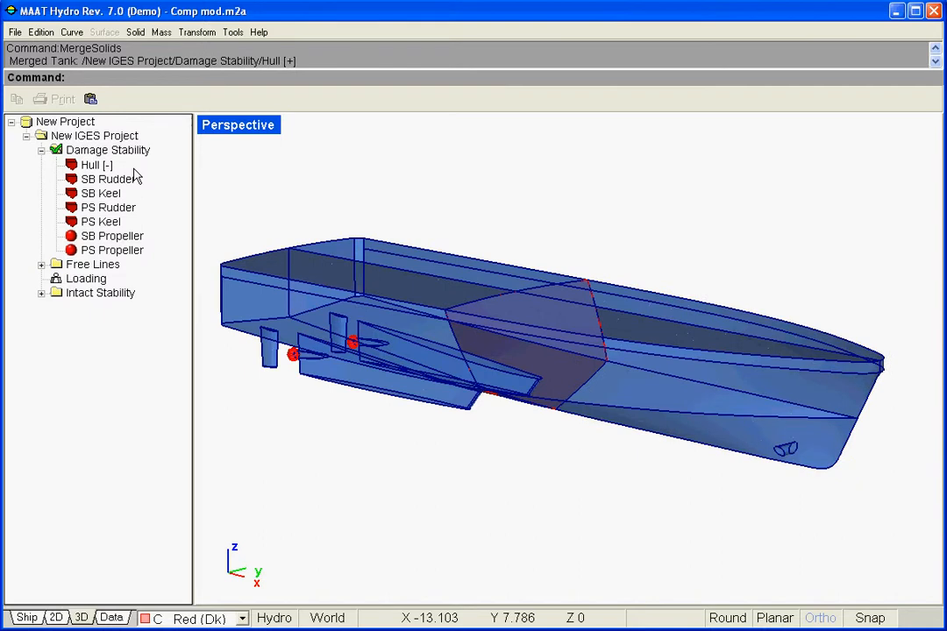
{"action": "left_click", "coordinate": [94, 166]}
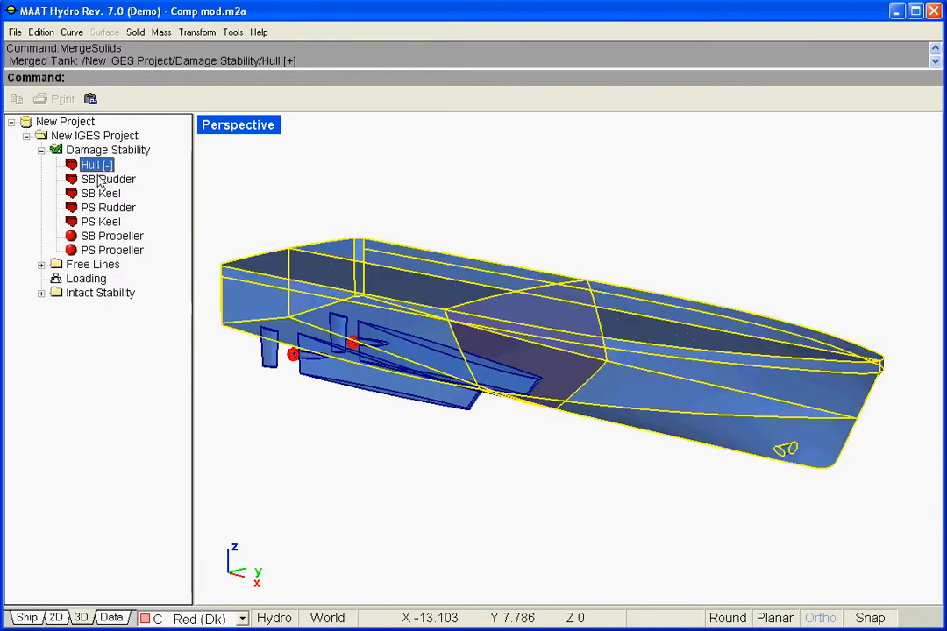
{"action": "left_click", "coordinate": [105, 311]}
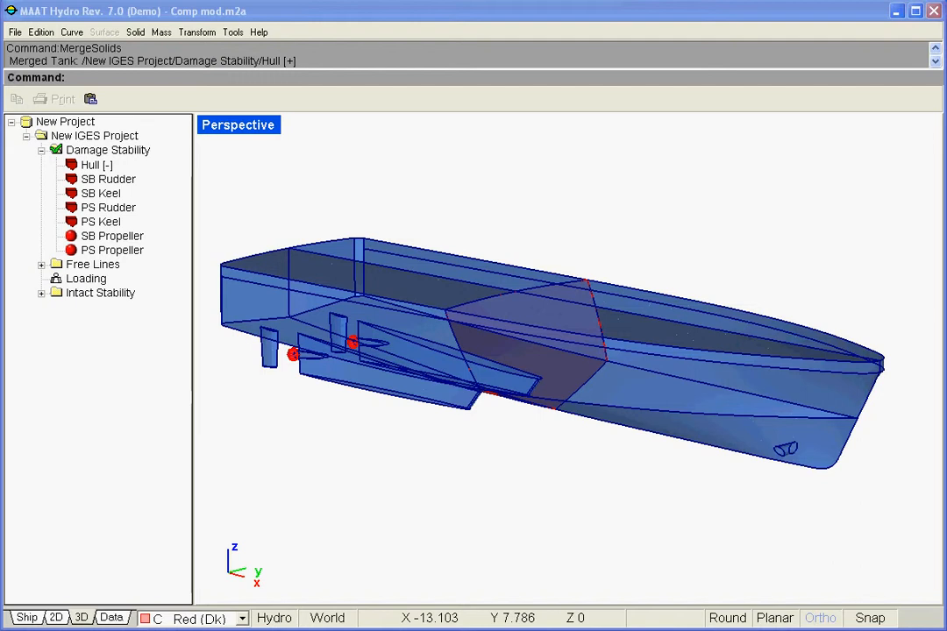
Step: Unmerge the combined hull solid back into its two separate parts
{"action": "left_click", "coordinate": [136, 31]}
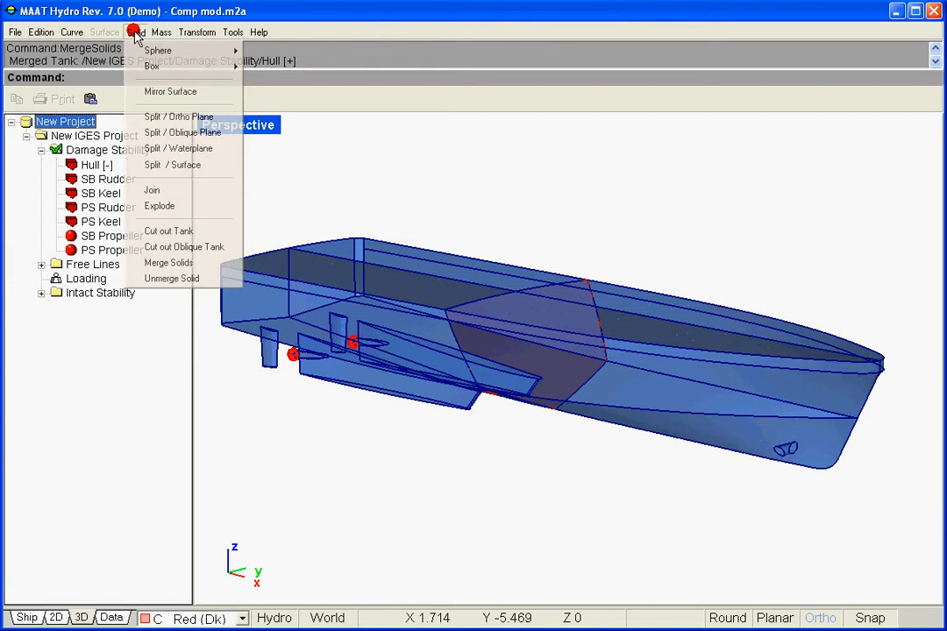
{"action": "left_click", "coordinate": [207, 279]}
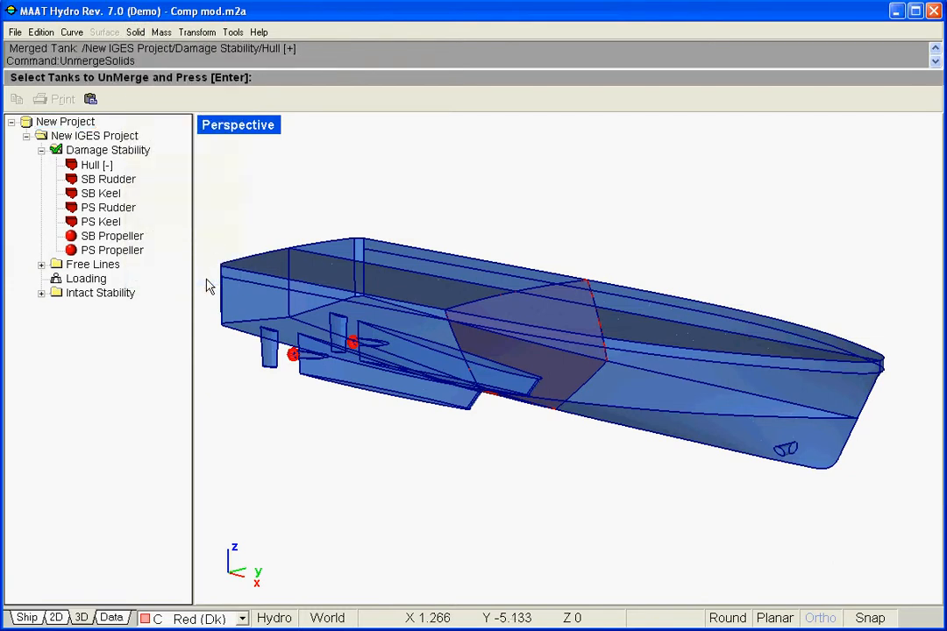
{"action": "left_click", "coordinate": [95, 165]}
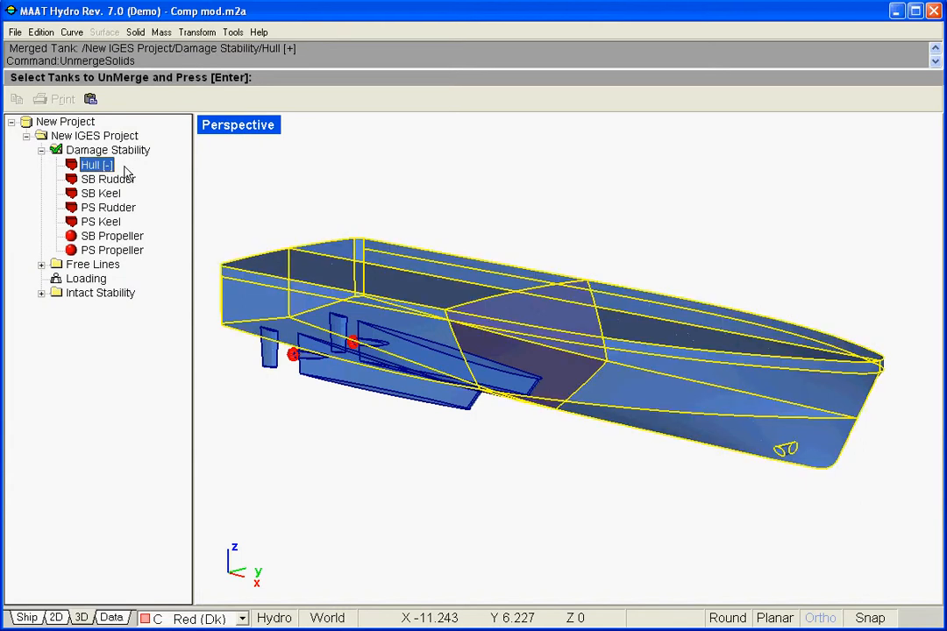
{"action": "key", "text": "Return"}
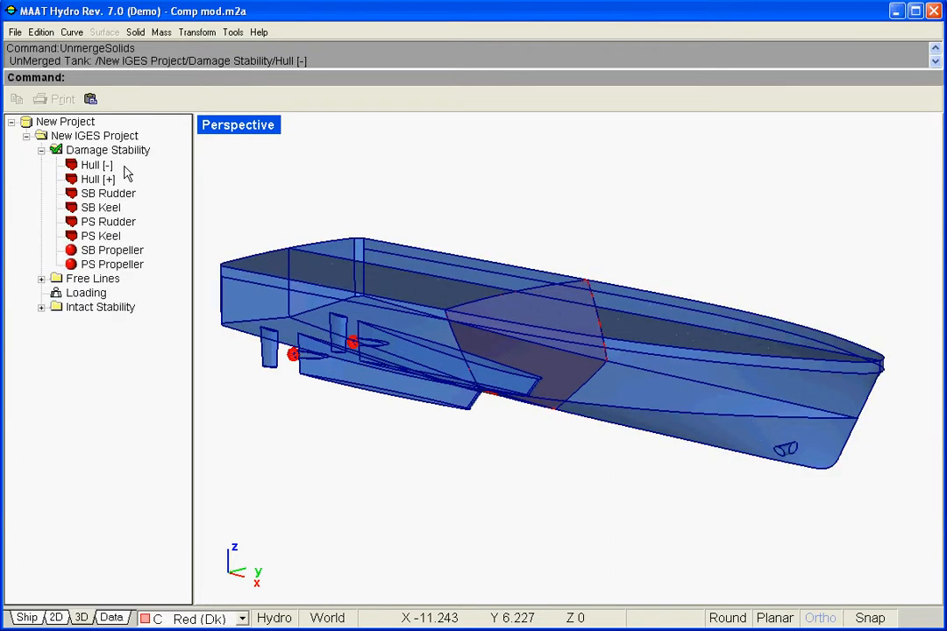